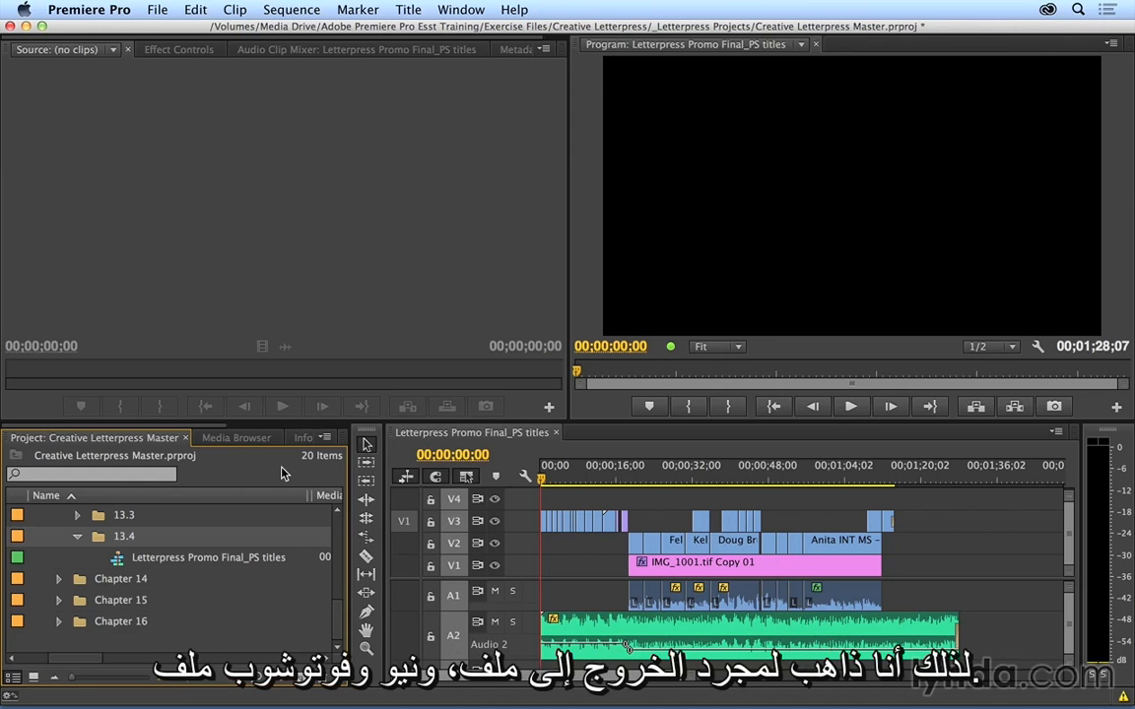
Step: Create a 1280 × 720 Photoshop file named Letterpress Lower Third in Course-created assets, added to the project with merged layers
left_click(154, 13)
mouse_move(167, 36)
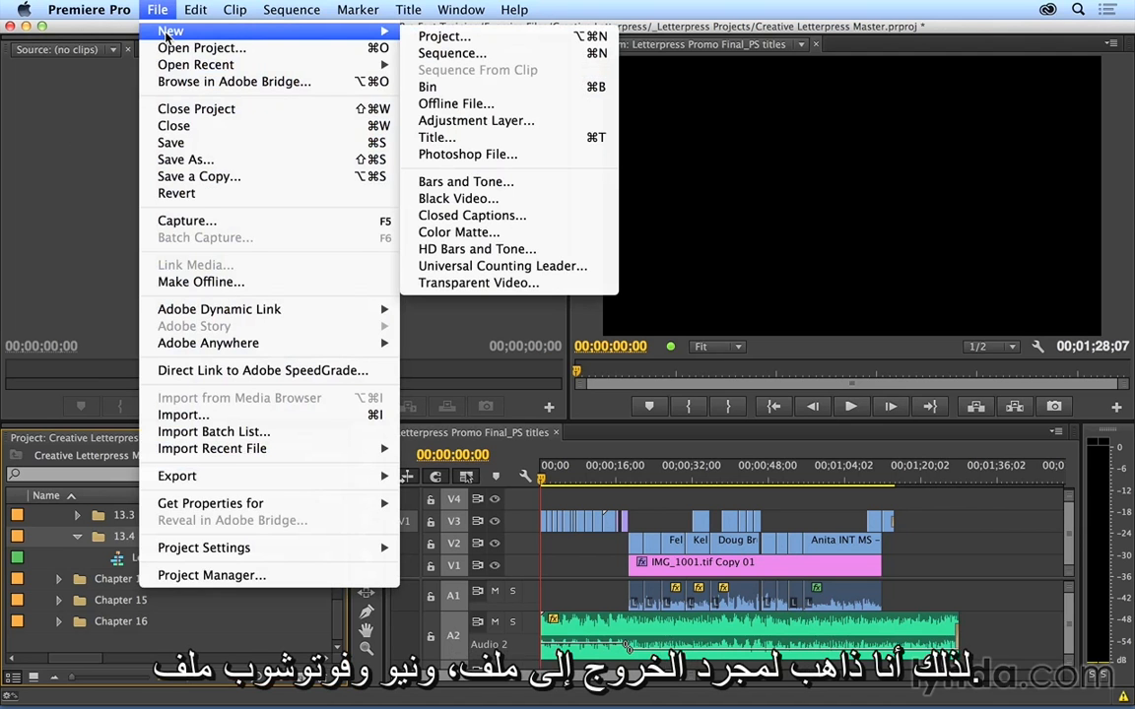
left_click(550, 154)
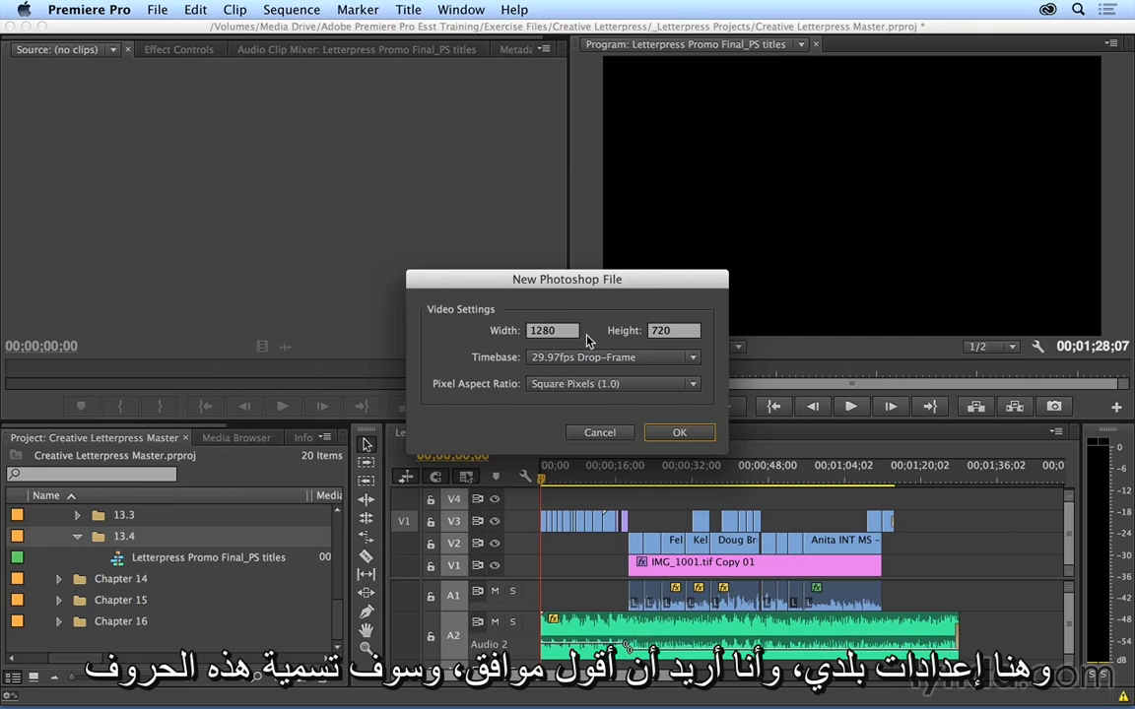
left_click(679, 433)
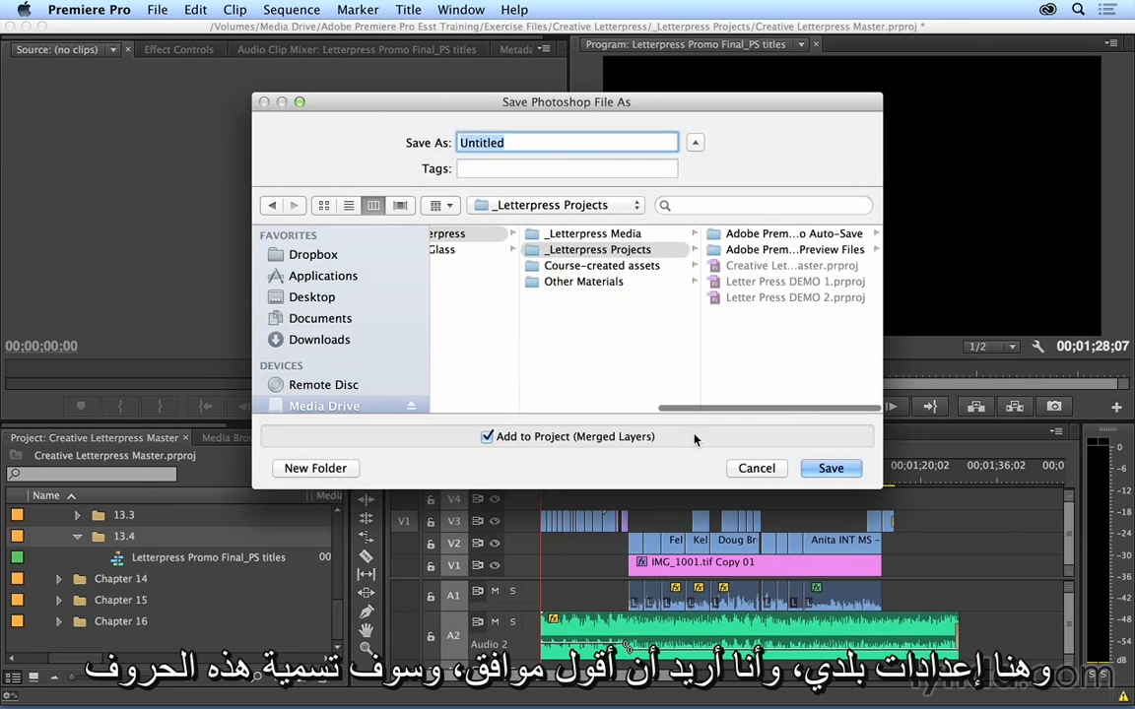
type("Letterpress ")
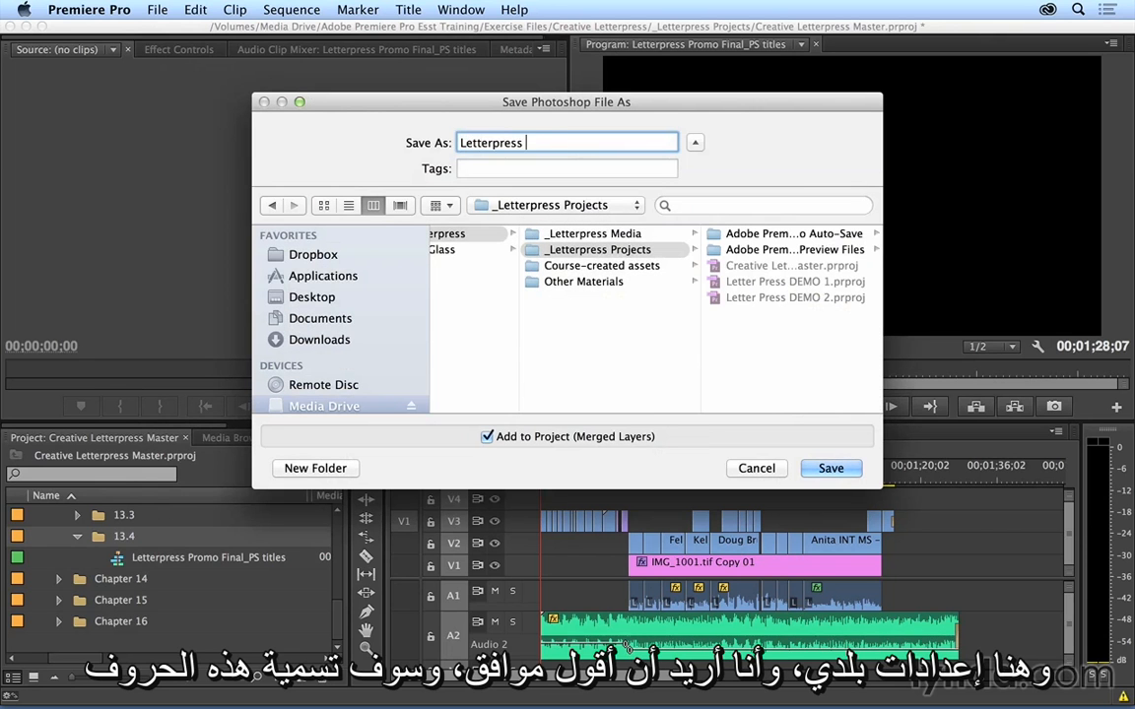
type("Lower Third")
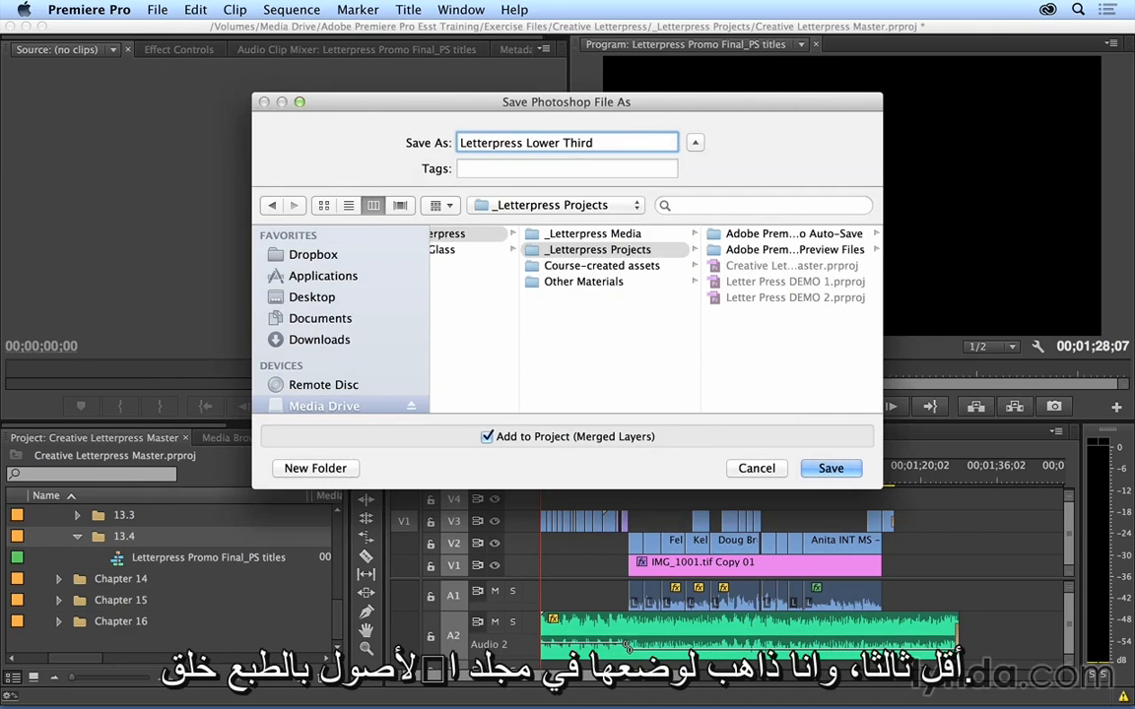
left_click(594, 268)
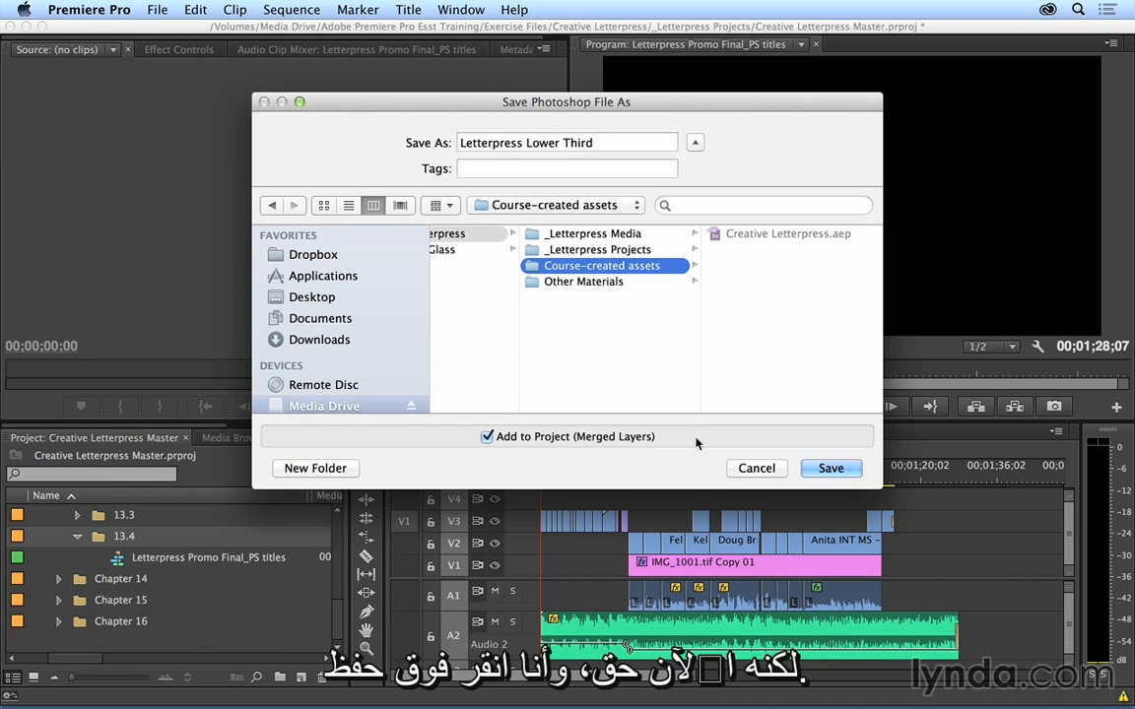
left_click(830, 468)
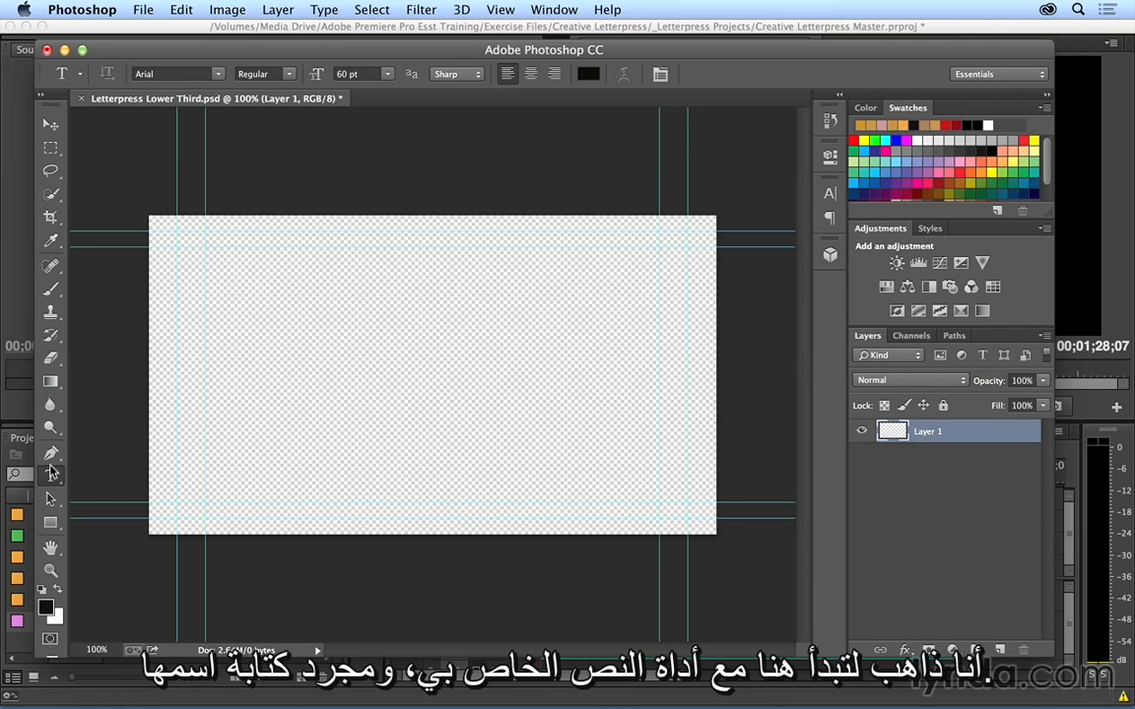
Step: Add a two-line text in the lower-third area of the canvas with the interviewee's first name above the word Designer
left_click(213, 456)
type("Kelli")
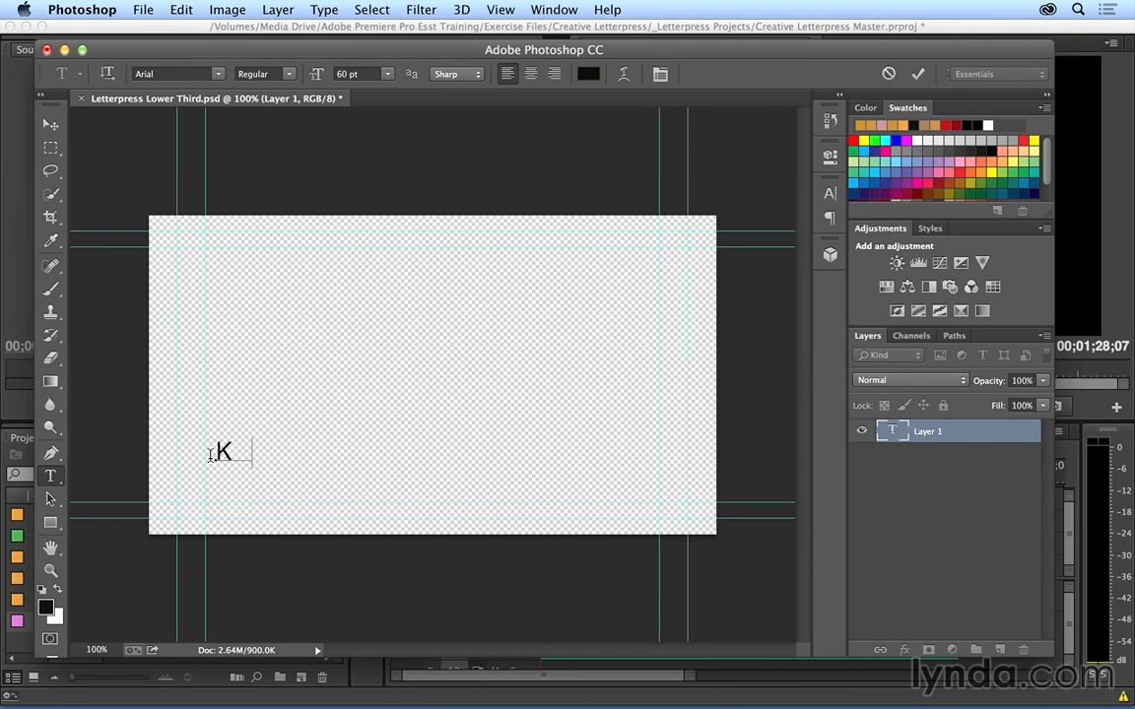
key("Return")
type("Designer")
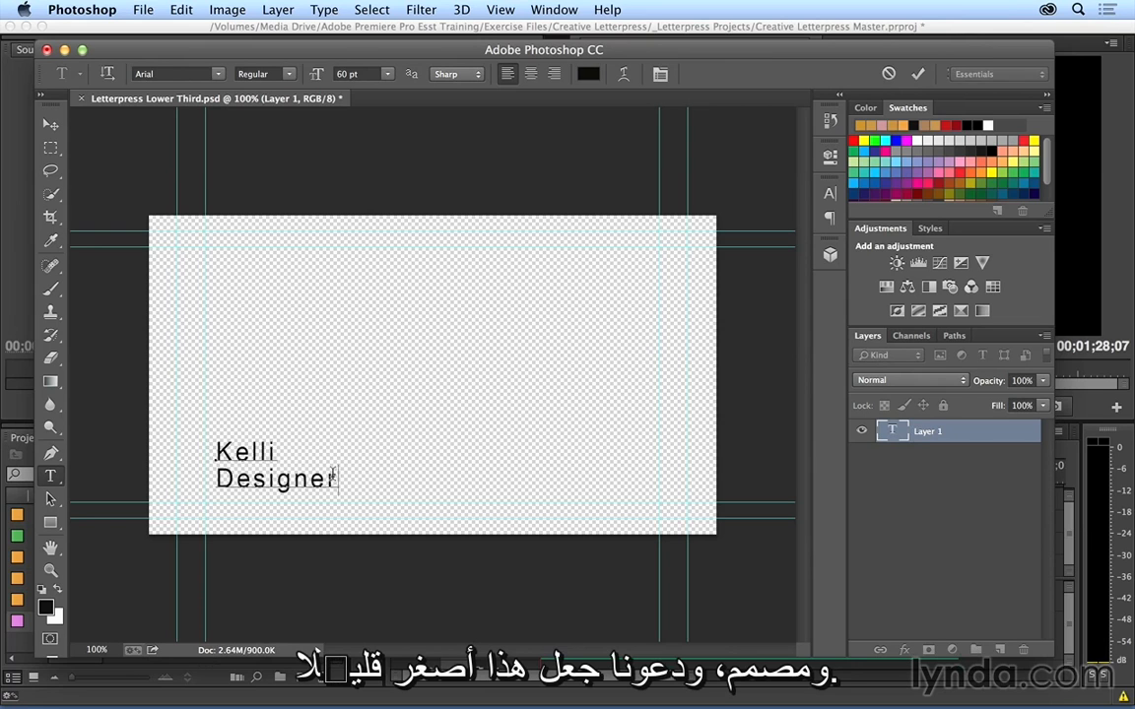
Step: Reduce the Designer line to 48 pt and move the text block slightly down toward the lower safe-area guide
left_click_drag(338, 479, 187, 471)
left_click(387, 74)
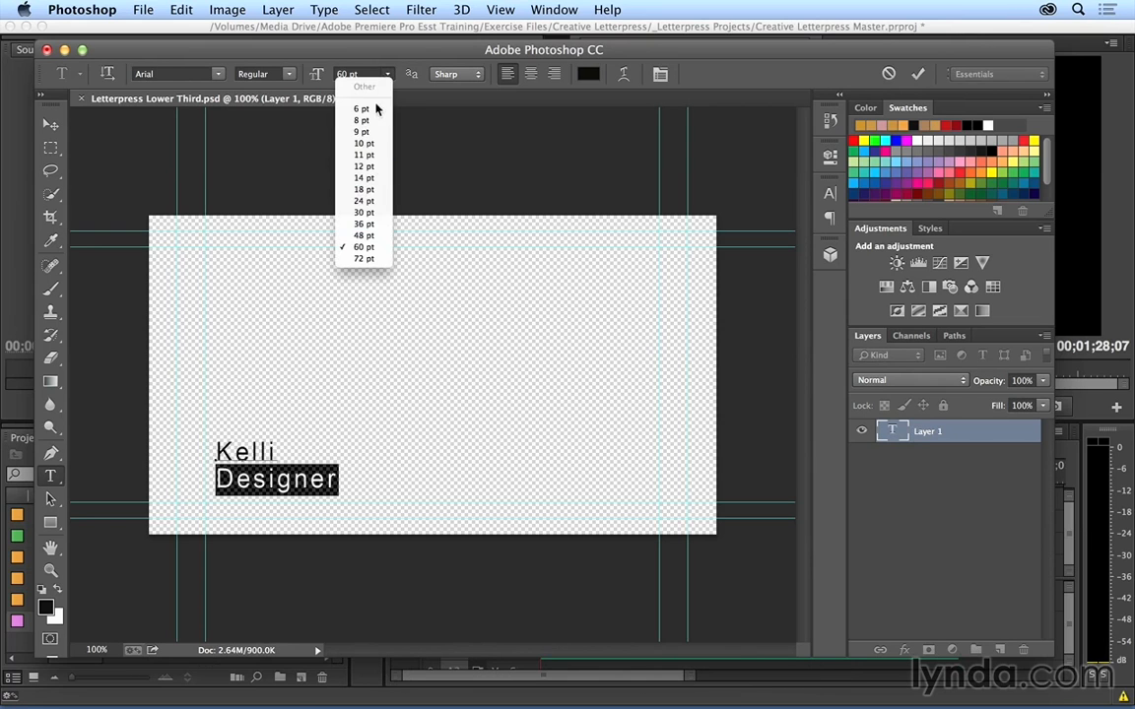
left_click(361, 237)
left_click(50, 124)
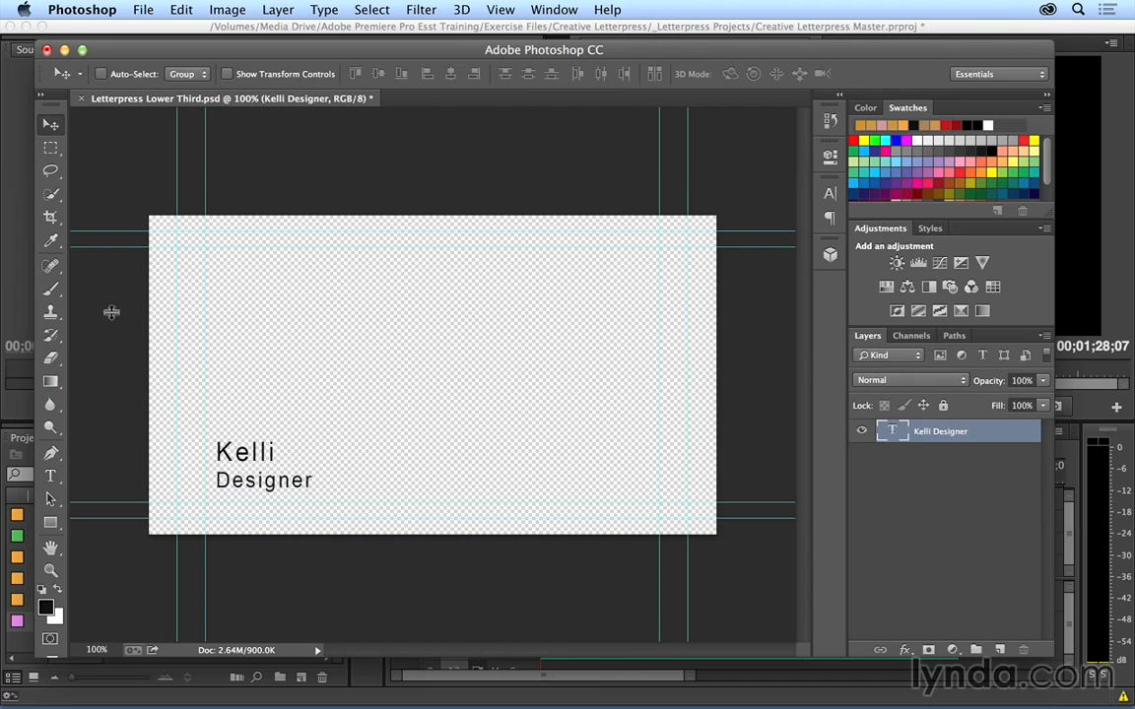
left_click_drag(236, 441, 235, 453)
Step: Change the font of both text lines to Bank Gothic
key("t")
left_click_drag(304, 489, 176, 449)
left_click(187, 74)
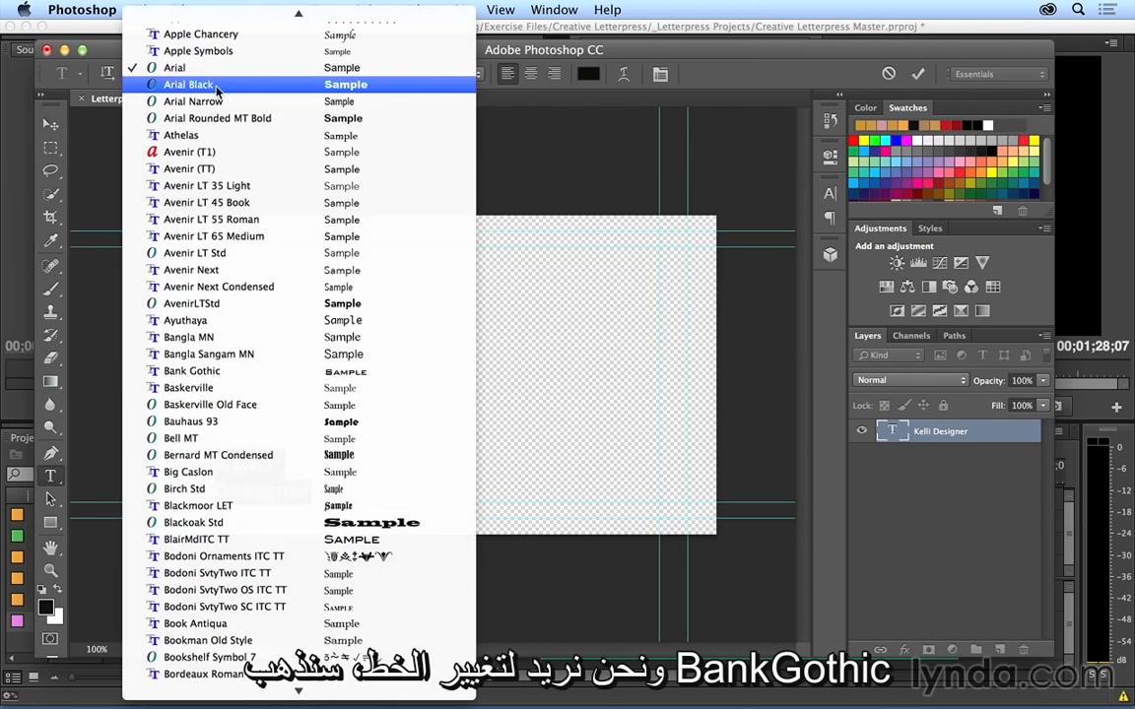
left_click(261, 370)
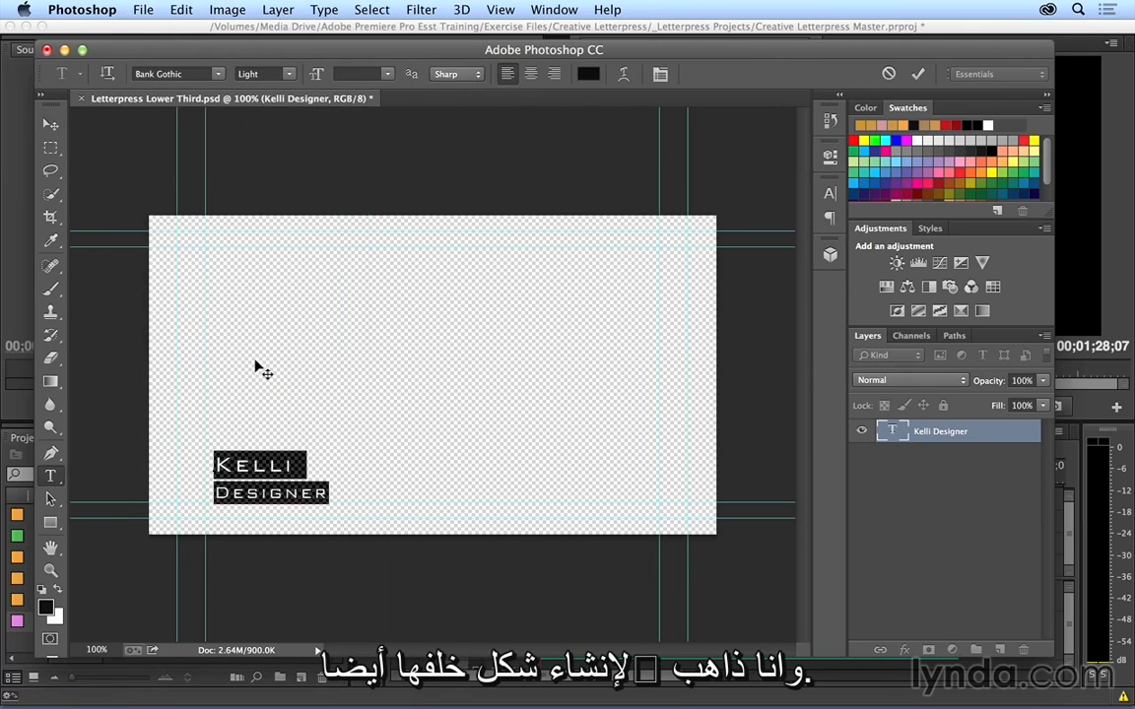
Step: Draw a full-width rectangle about 1285 × 151 px over the text and give it a black-to-white linear gradient fill
left_click(50, 521)
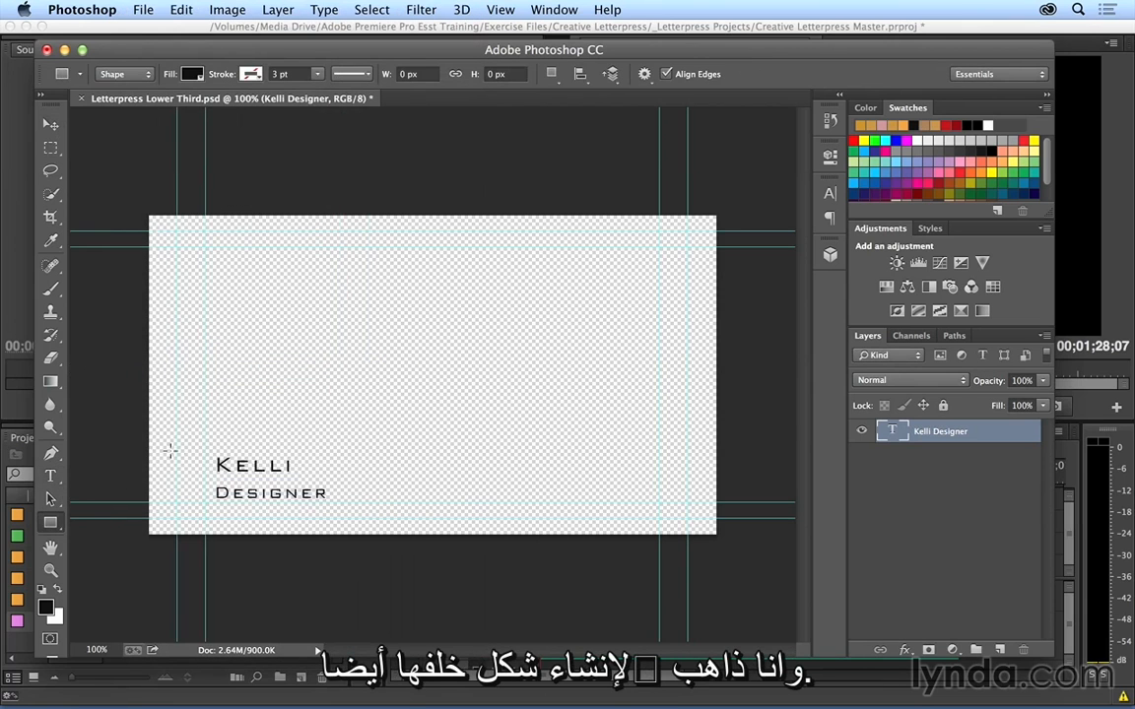
left_click_drag(145, 444, 713, 508)
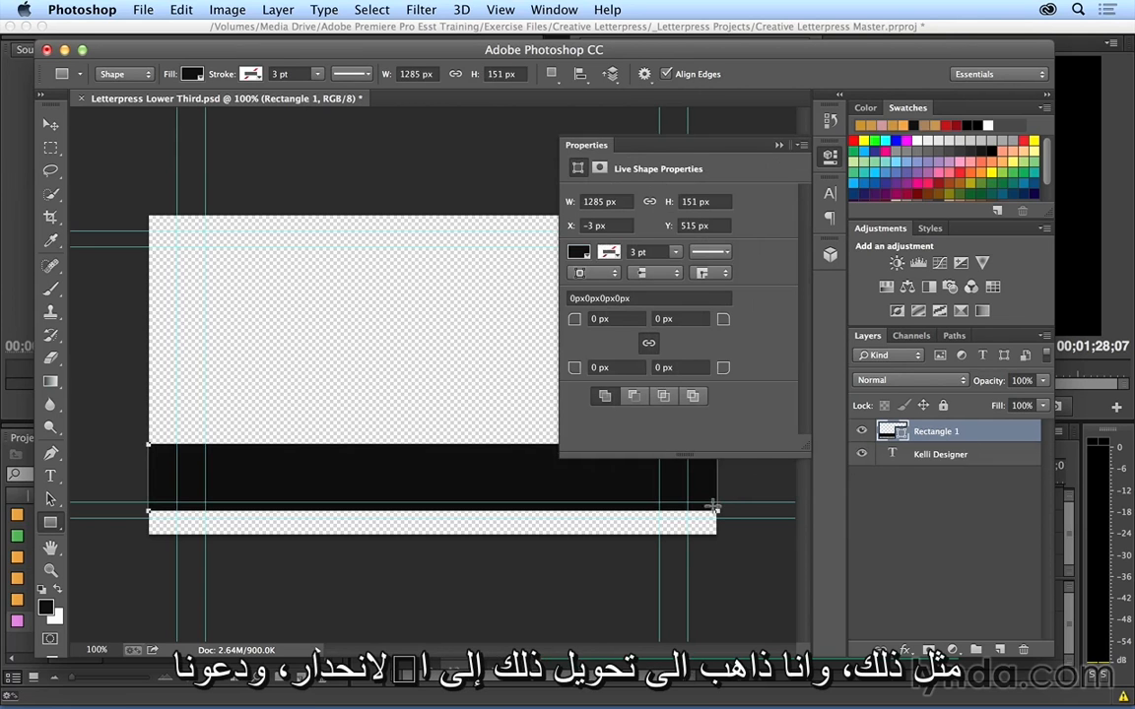
left_click(578, 252)
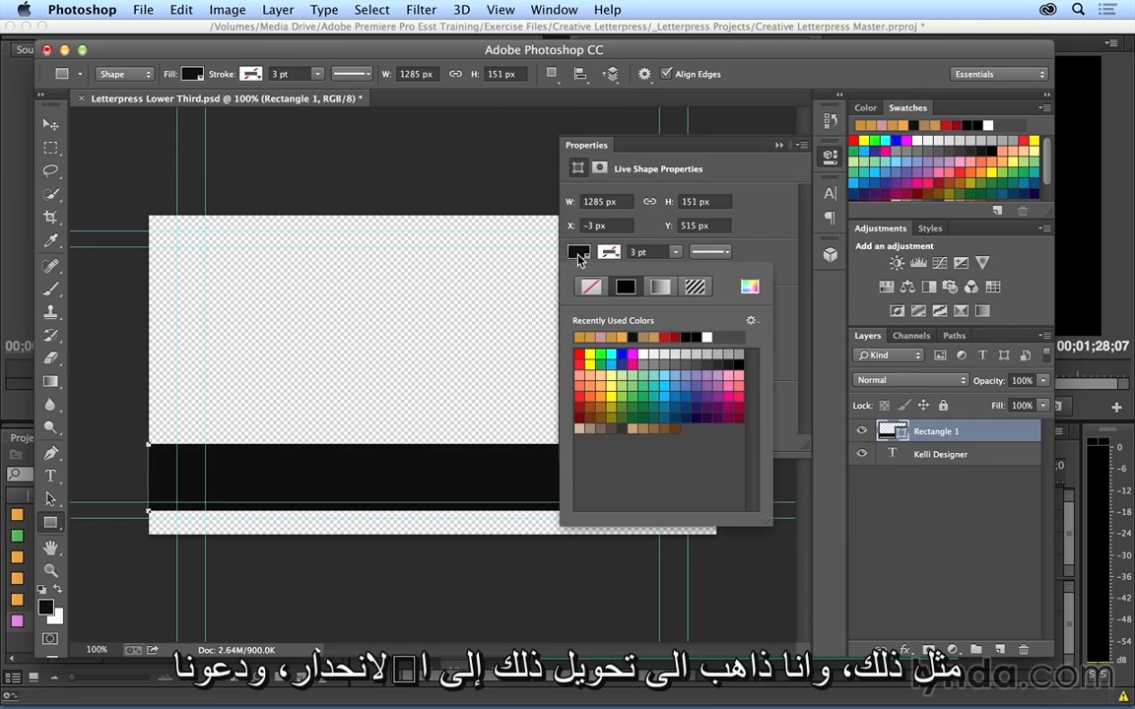
left_click(660, 291)
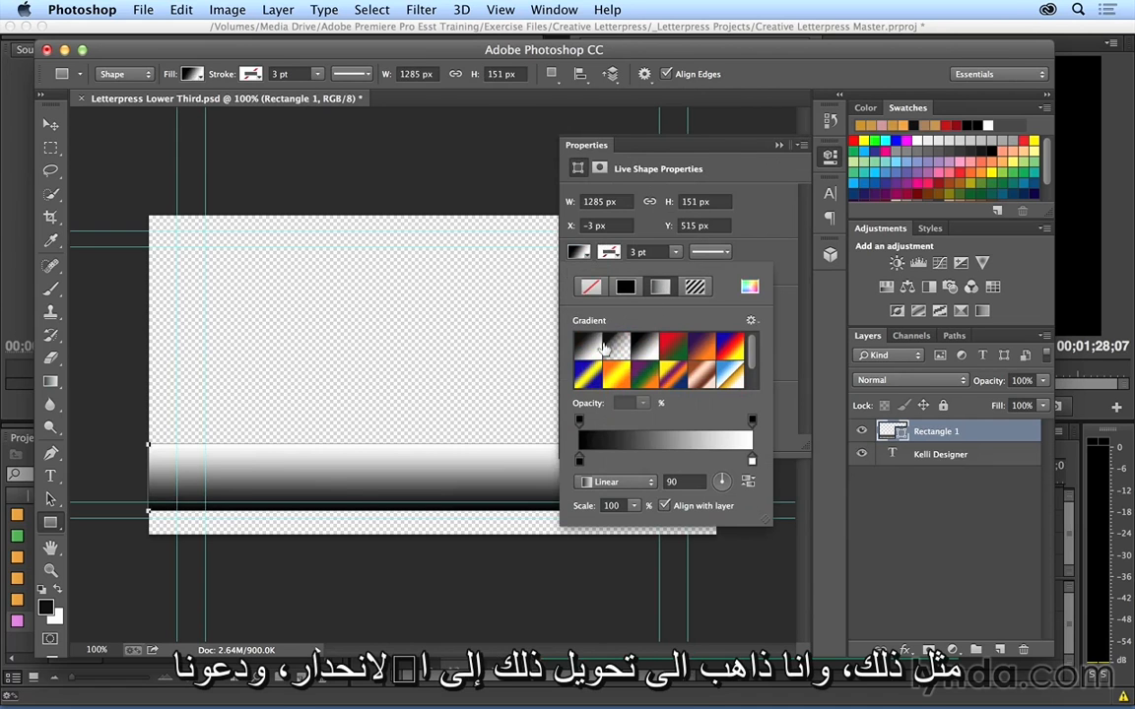
Step: Change the black color stop of the rectangle's gradient to a golden yellow
left_click(580, 462)
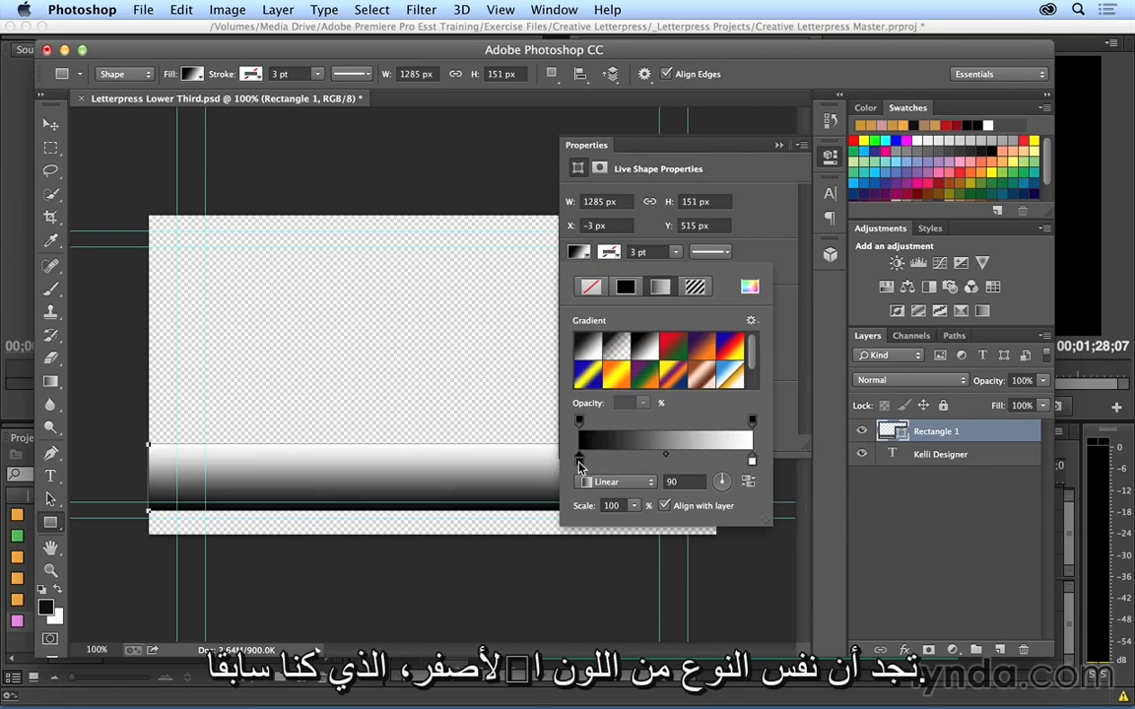
double_click(580, 465)
left_click_drag(577, 404, 577, 394)
left_click_drag(519, 248, 513, 258)
left_click(743, 188)
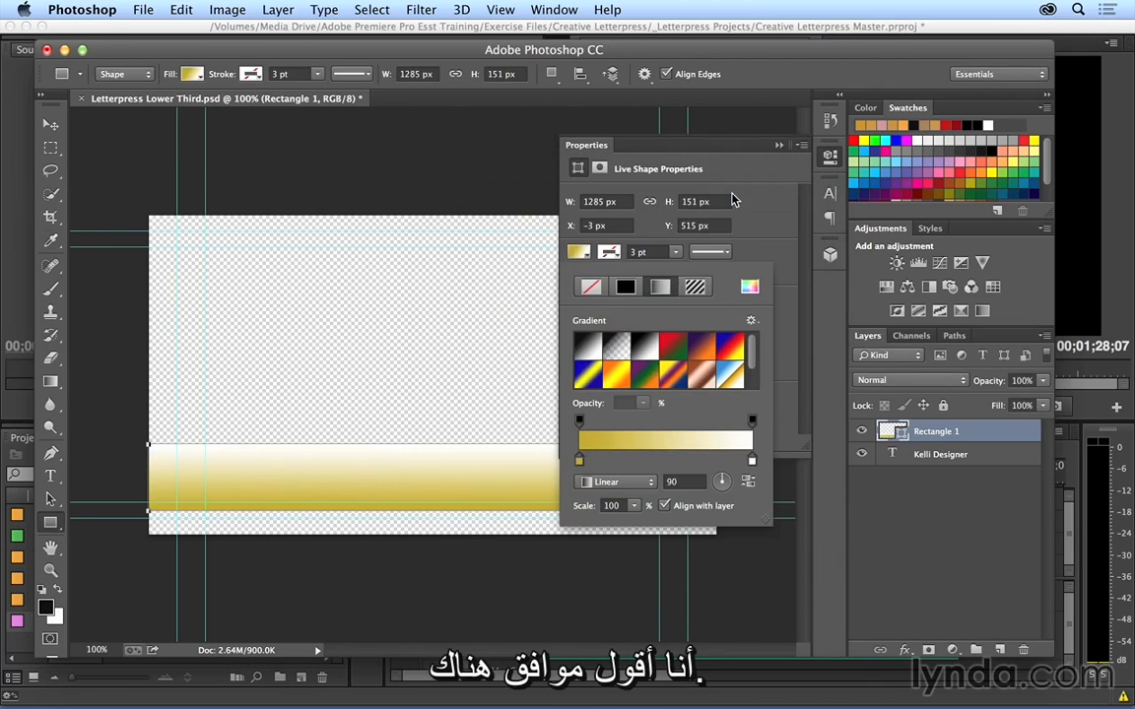
Step: Lower the gradient's opacity to 42% at the golden end and fade the white end to transparent
left_click(581, 420)
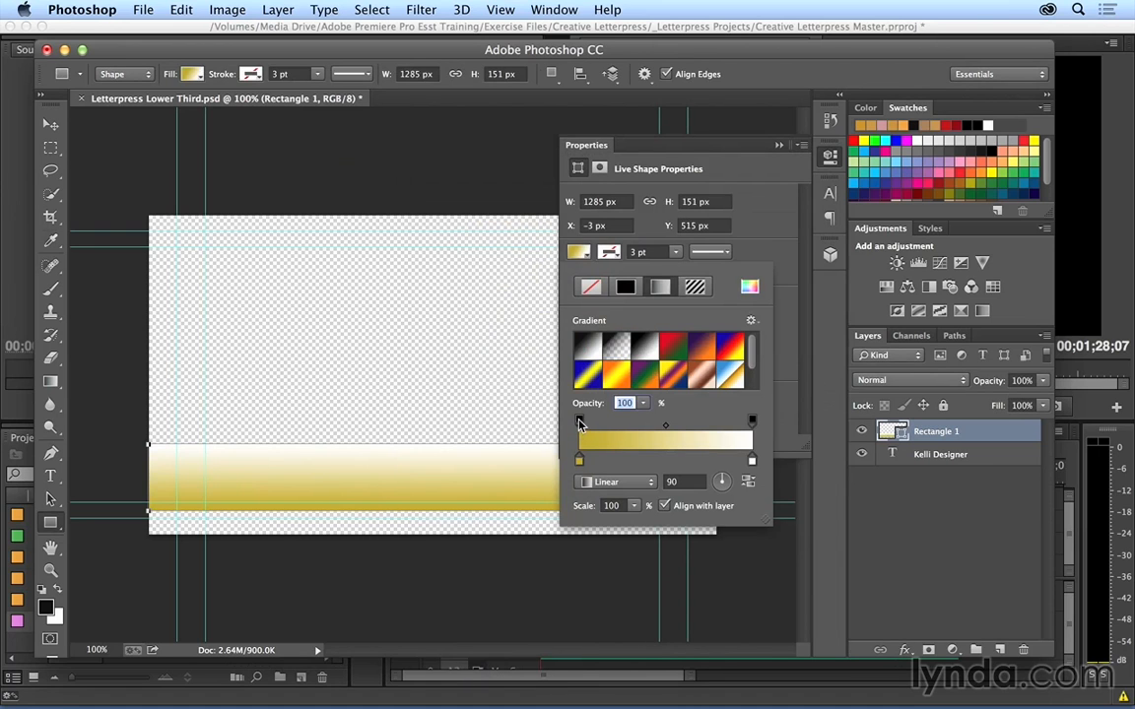
left_click_drag(588, 403, 542, 399)
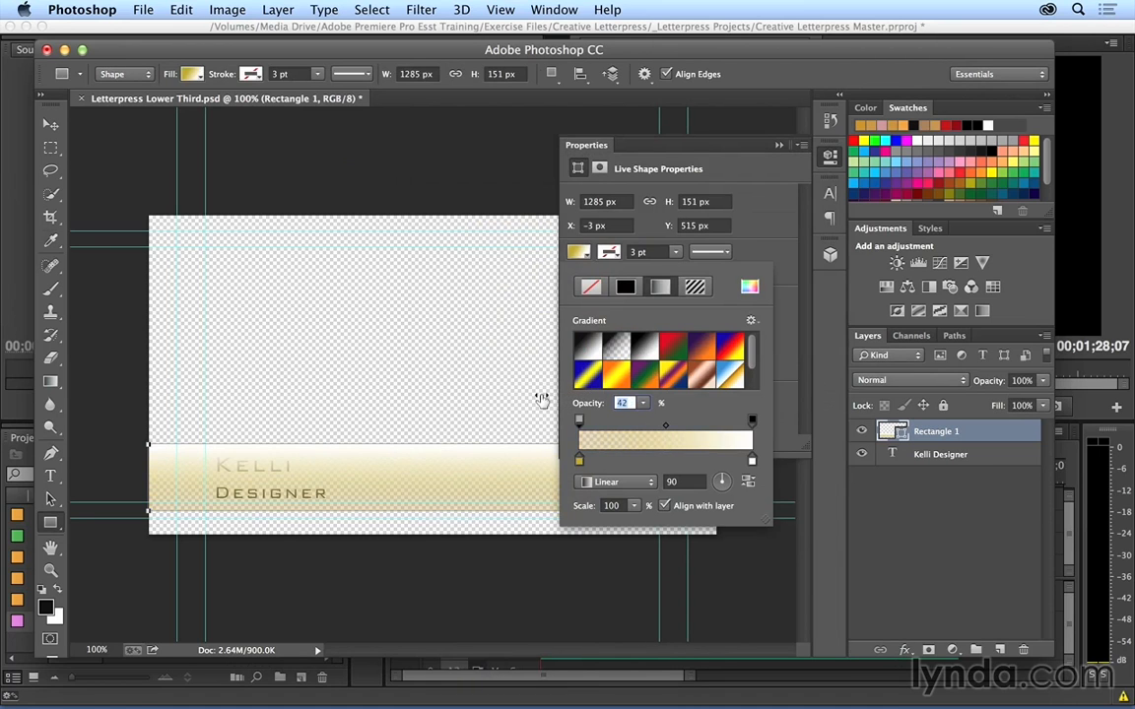
left_click(751, 462)
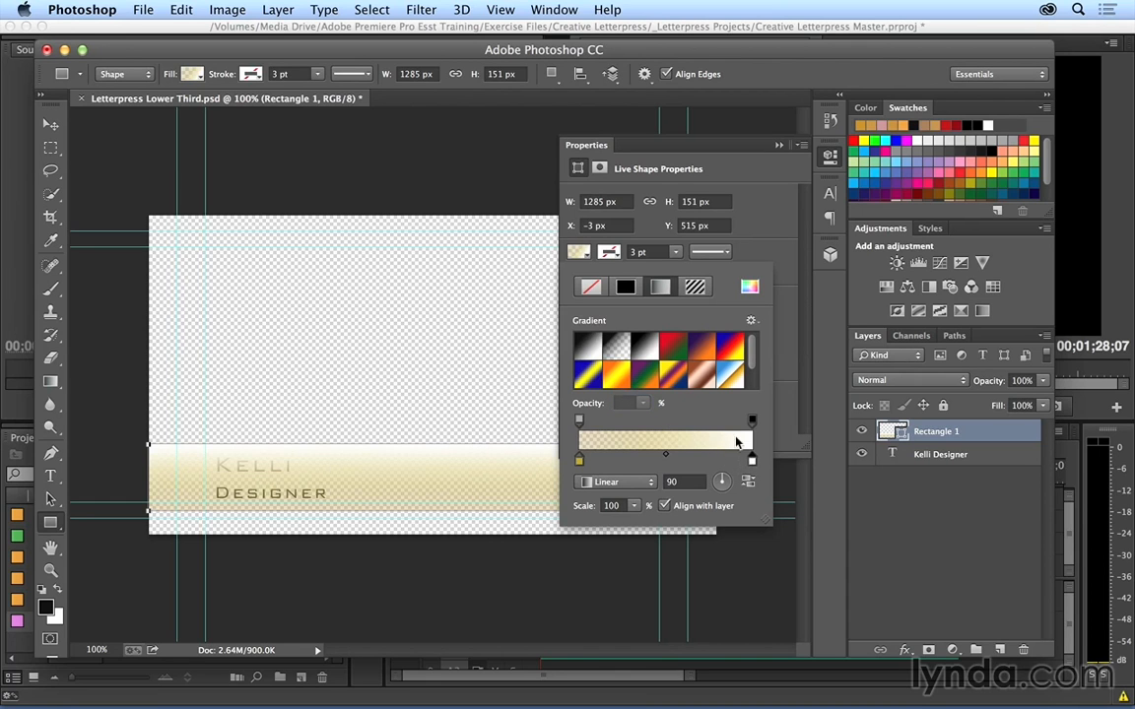
left_click(751, 423)
left_click_drag(587, 403, 589, 285)
left_click(779, 145)
Step: Send the Rectangle 1 layer to the back, behind the text
left_click(278, 9)
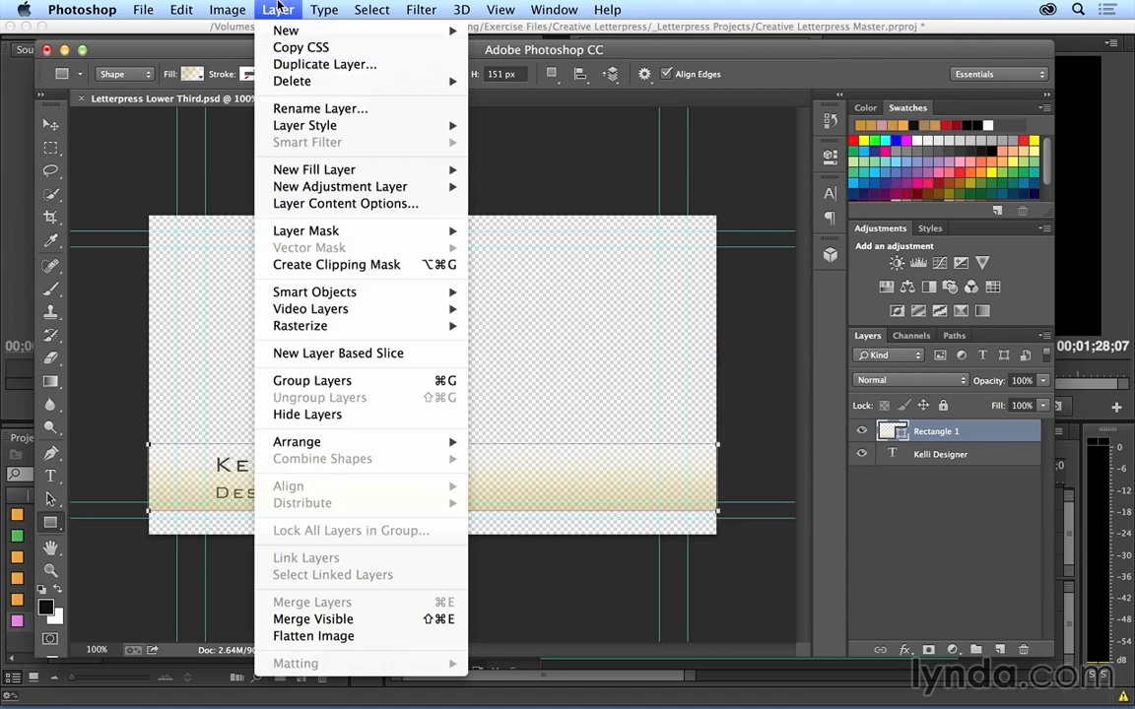
mouse_move(288, 445)
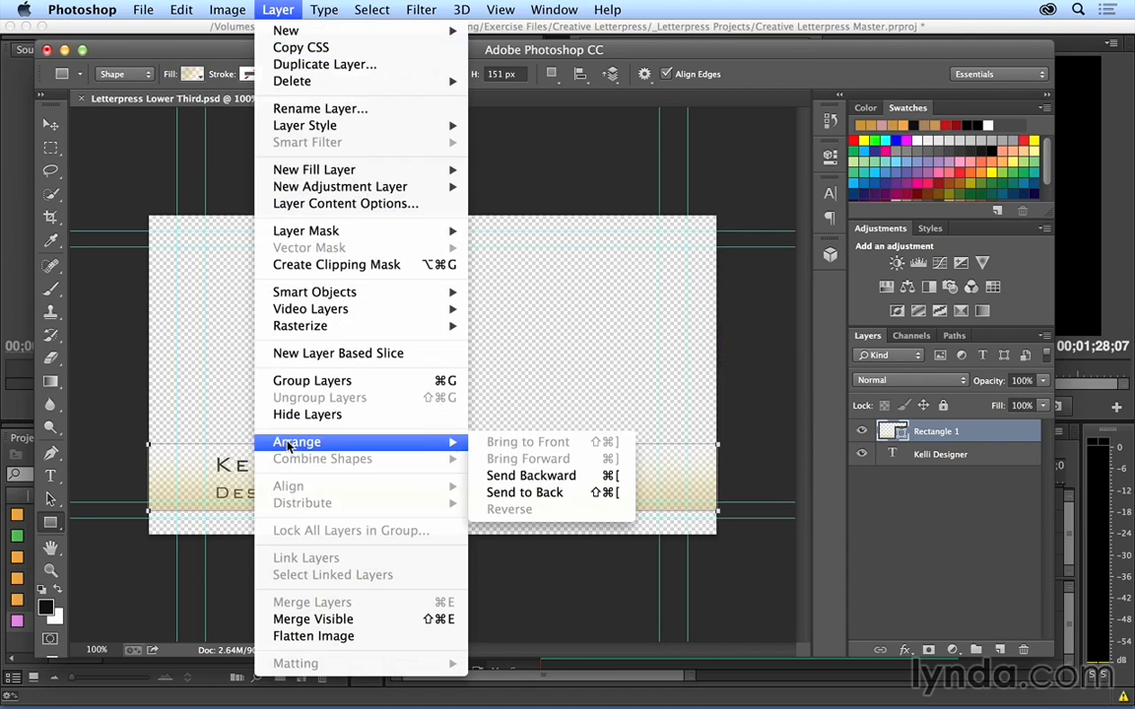
left_click(525, 492)
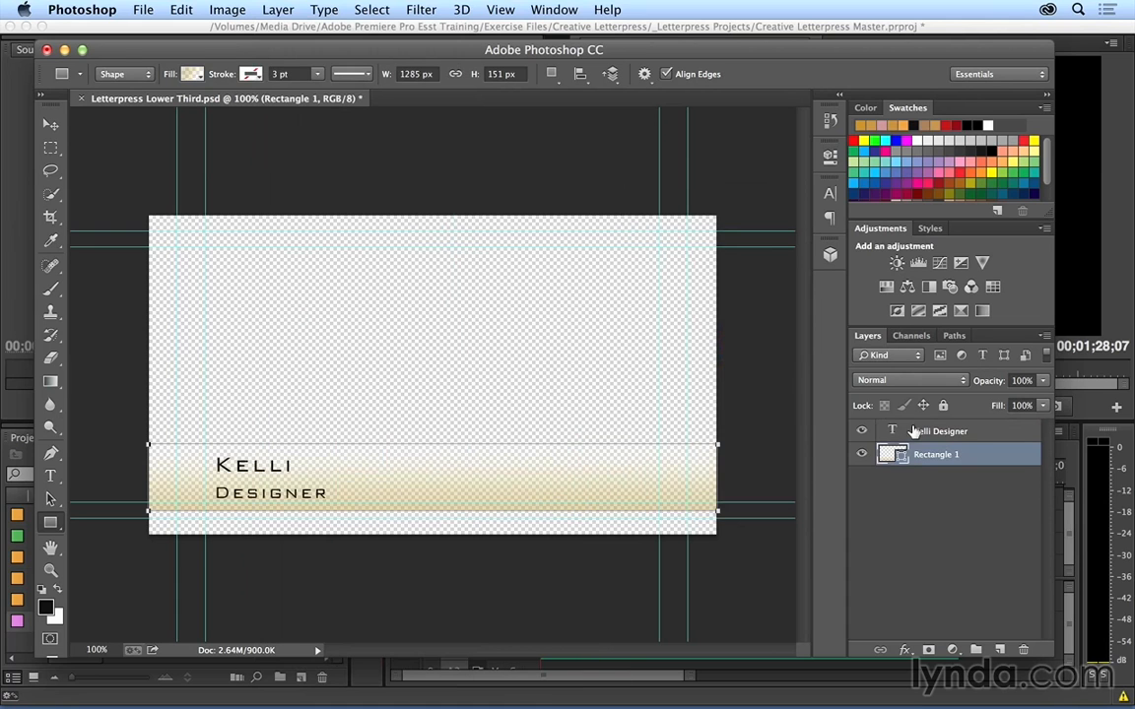
Step: Add a drop shadow to the text layer with a distance of 4 px and a slightly raised opacity
right_click(827, 432)
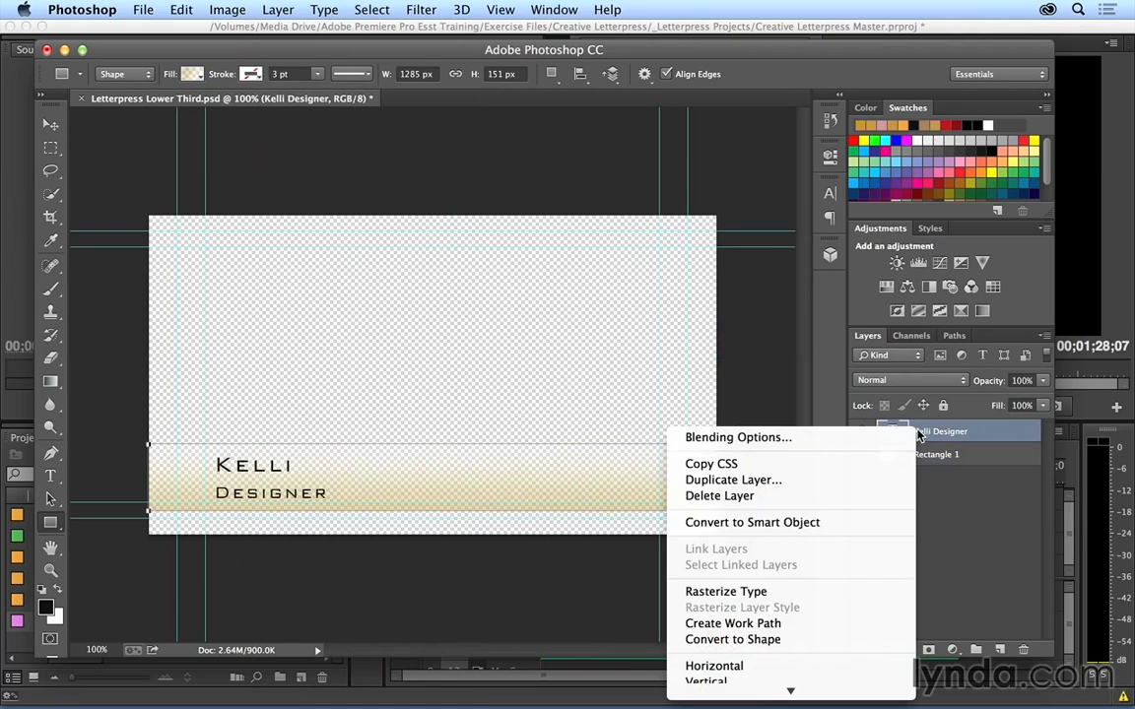
left_click(826, 438)
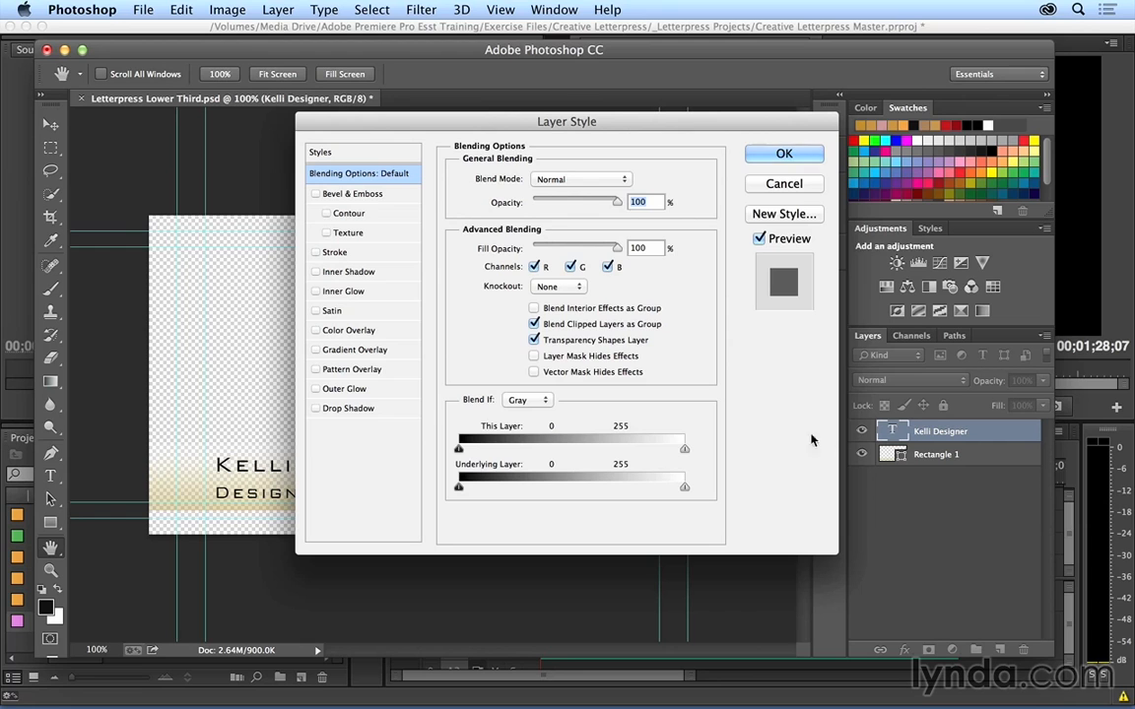
left_click(344, 408)
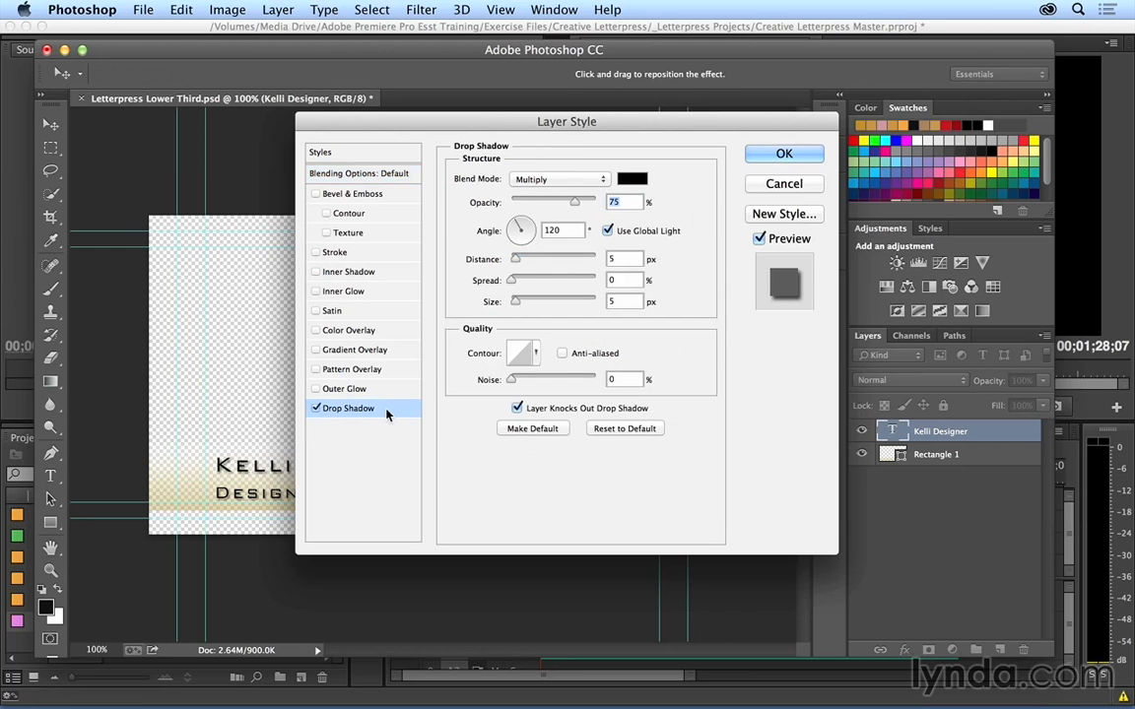
left_click_drag(516, 262, 514, 264)
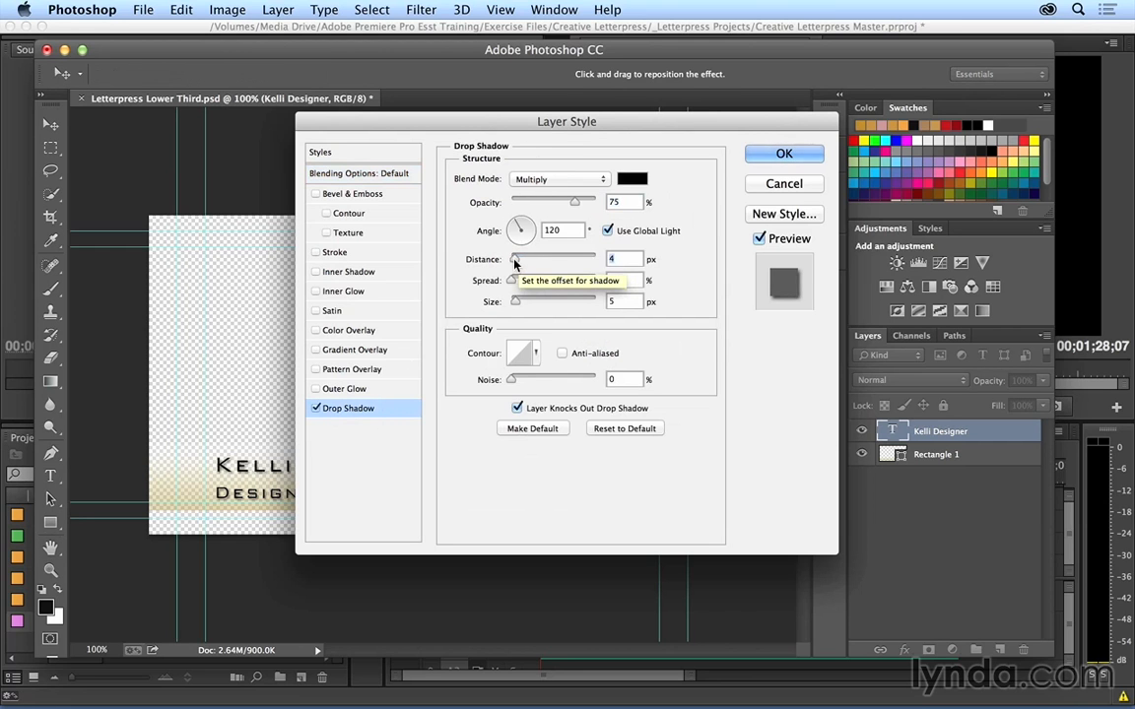
left_click_drag(575, 201, 581, 207)
left_click(784, 153)
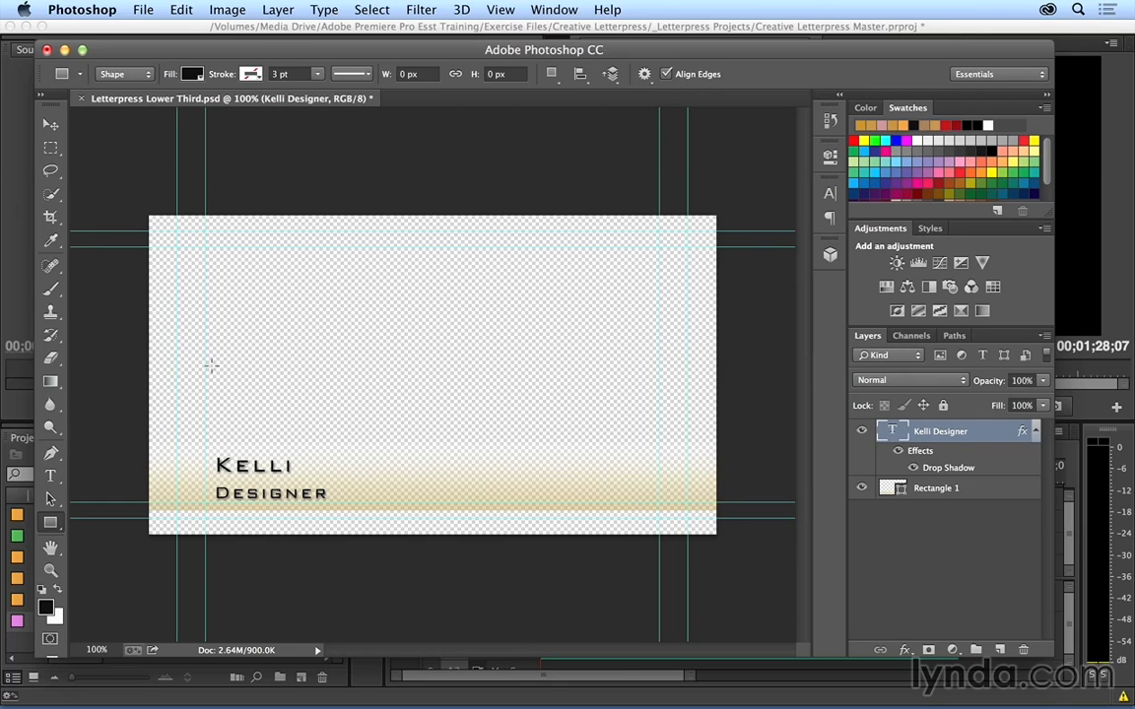
Step: Save the lower-third document, and in Premiere Pro move Letterpress Lower Third.psd into the 13.4 bin
key("super+s")
key("super+Tab")
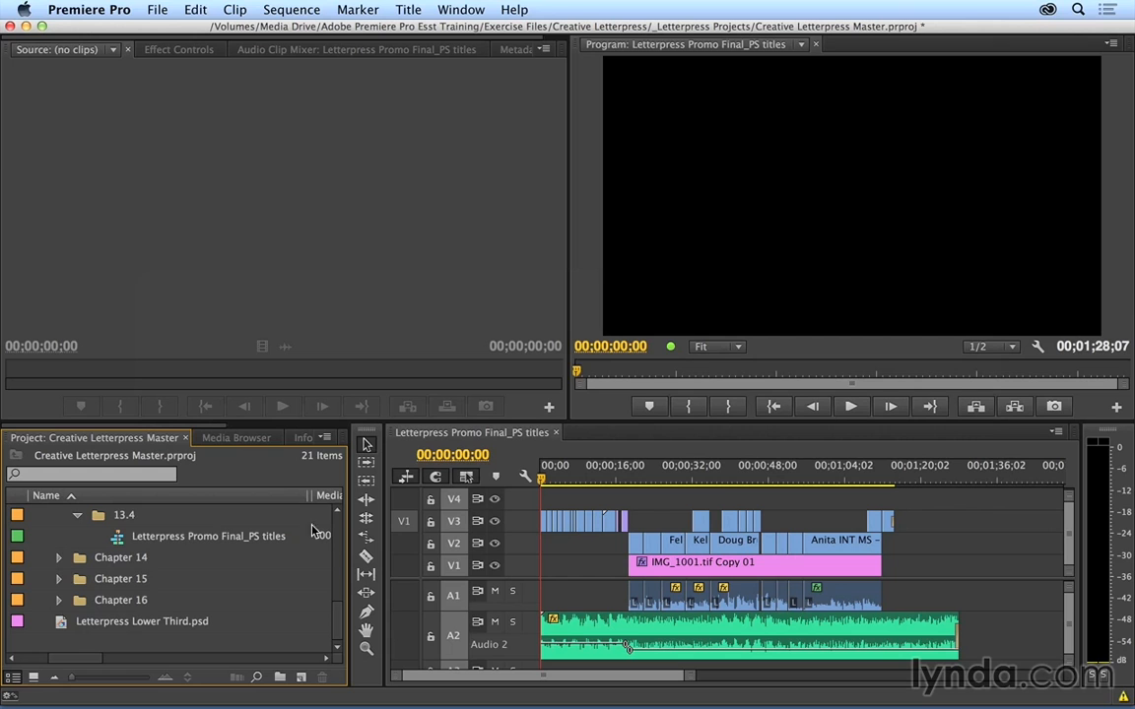
left_click_drag(69, 621, 95, 538)
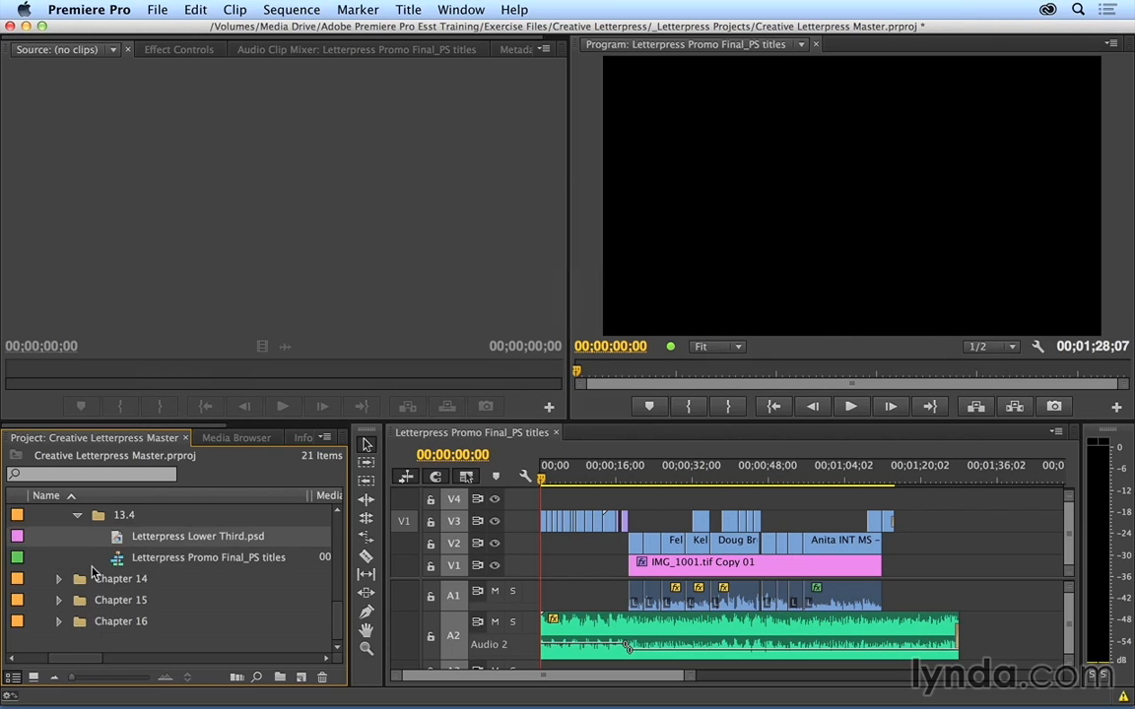
Step: Place Letterpress Lower Third.psd on track V3 at the start of the first interview clip near 00;00;19;23 and trim it to that clip's end
left_click(634, 480)
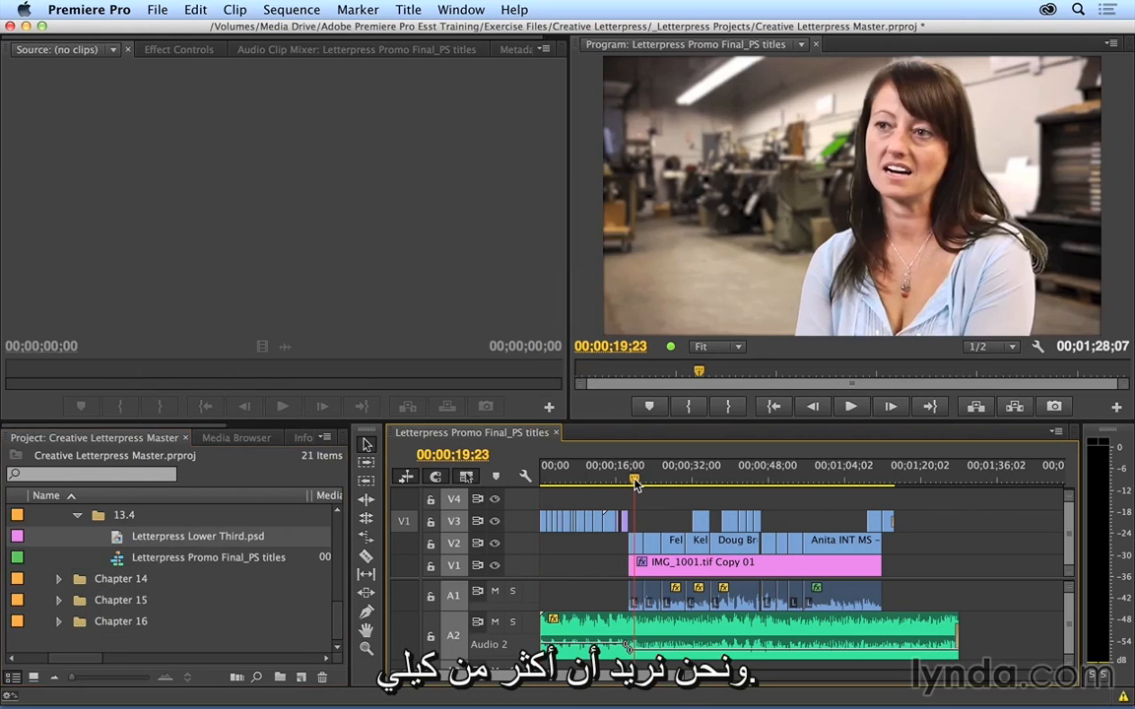
key("=")
key("=")
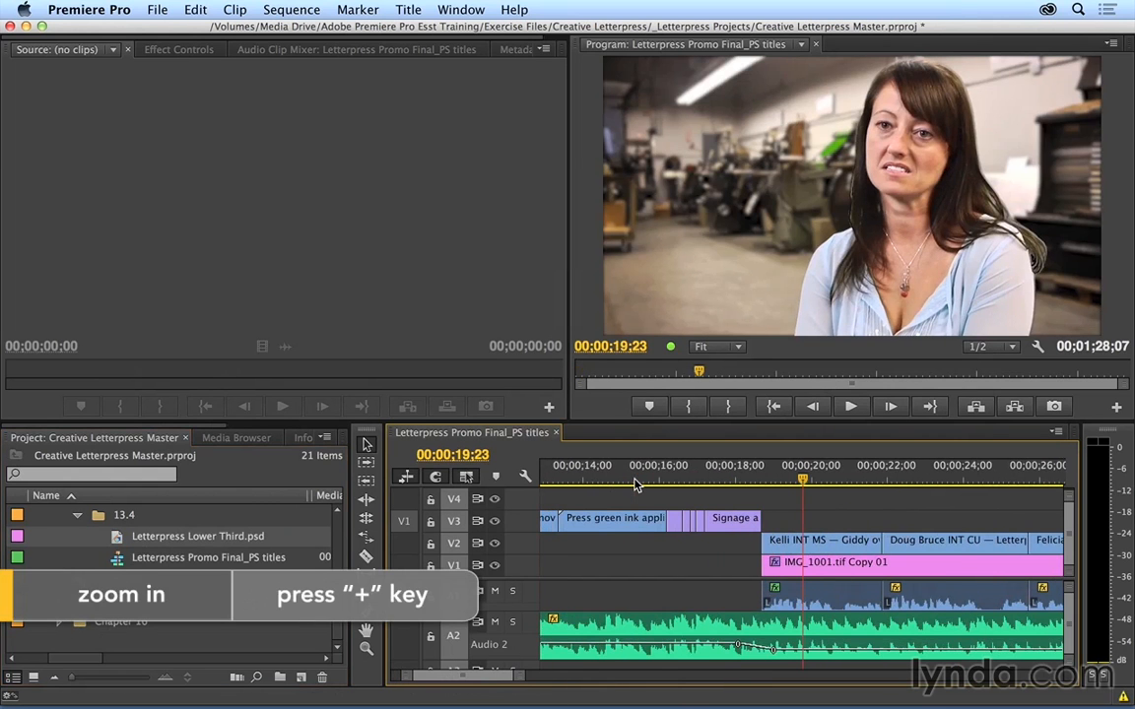
left_click_drag(158, 536, 774, 522)
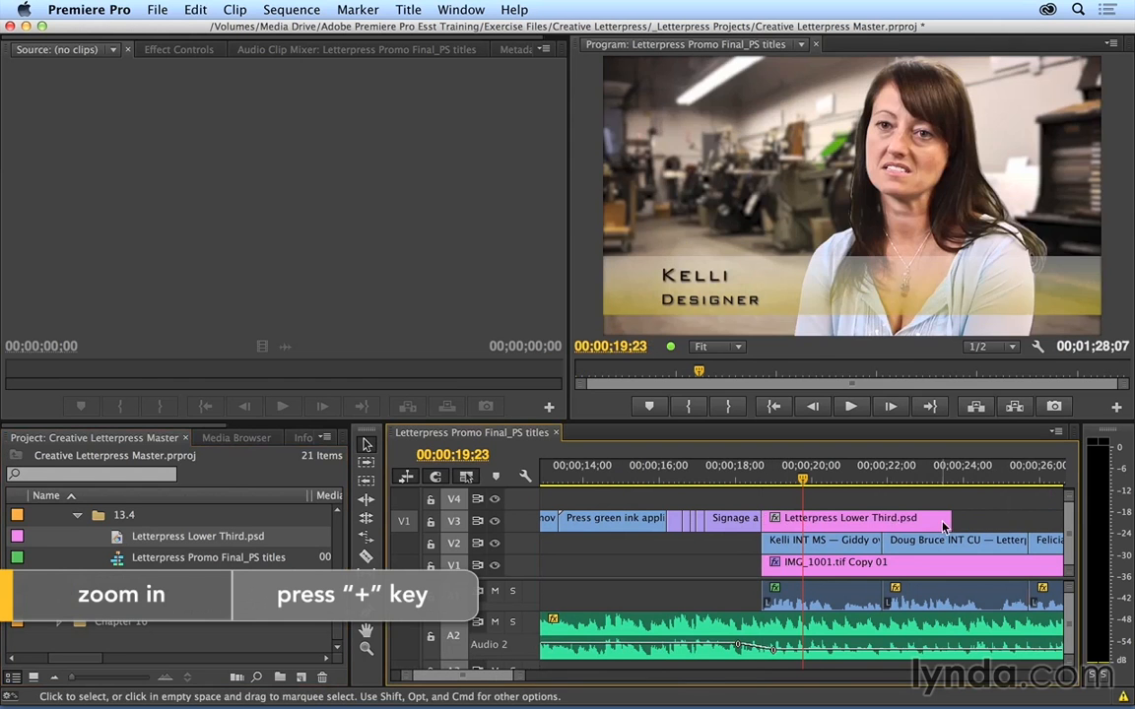
left_click_drag(940, 517, 881, 519)
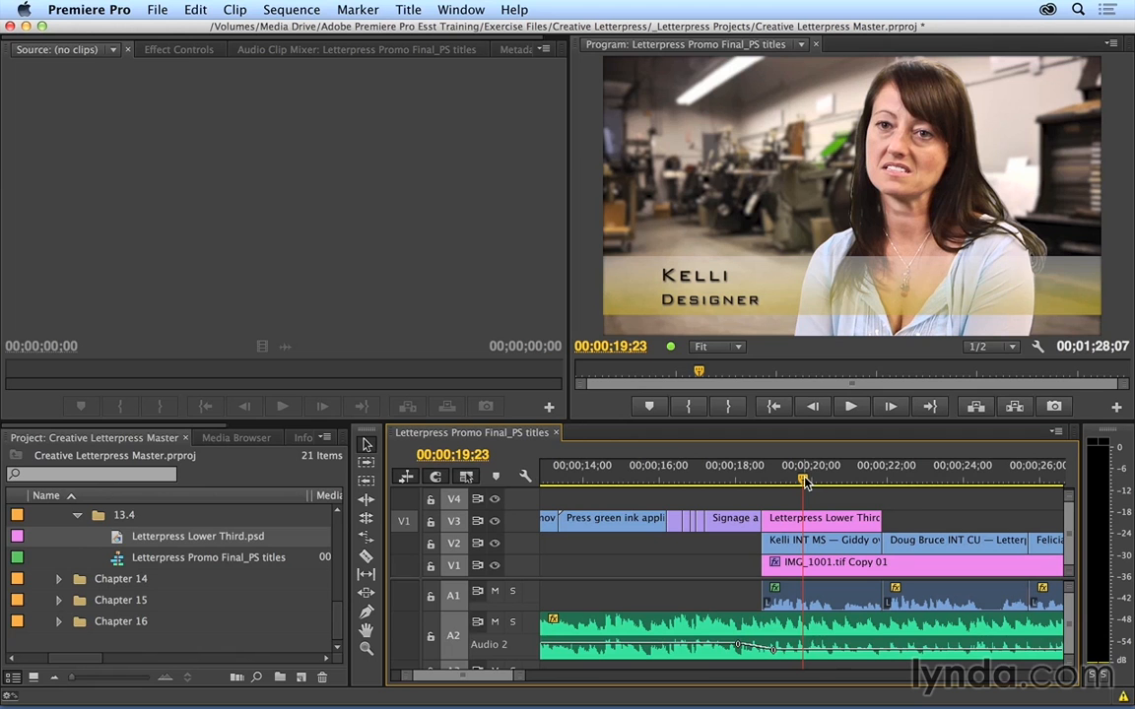
Step: Open the original of the Letterpress Lower Third.psd clip on track V3 for editing in Photoshop
left_click(800, 527)
right_click(801, 527)
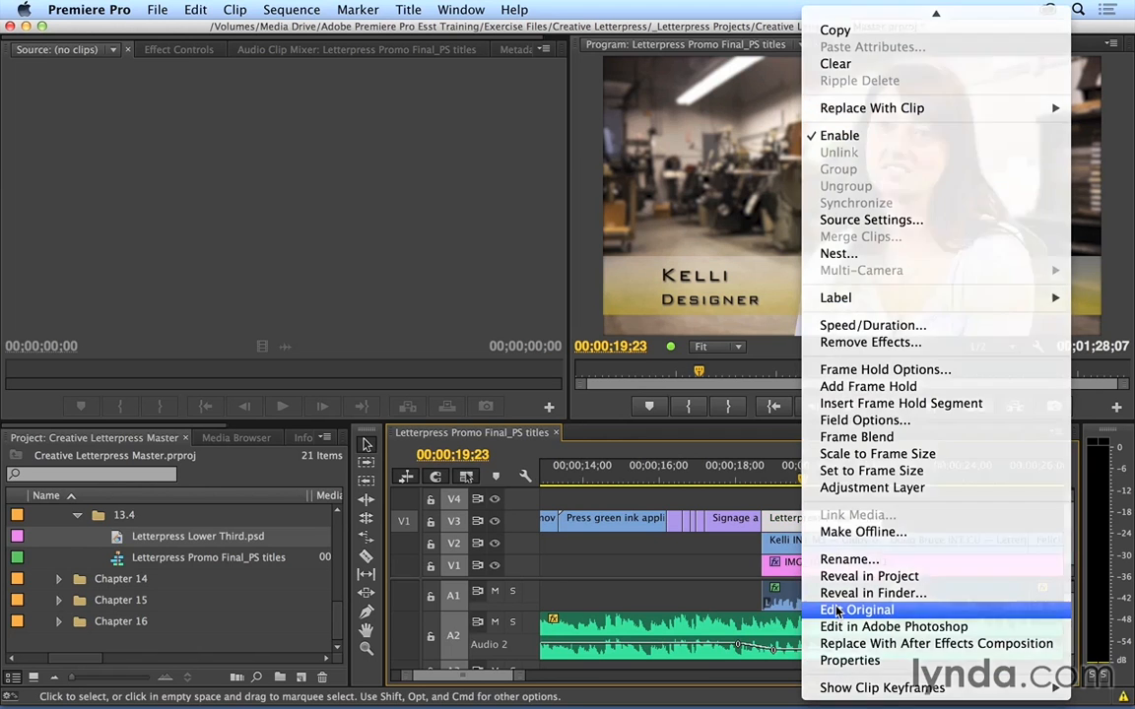
left_click(838, 611)
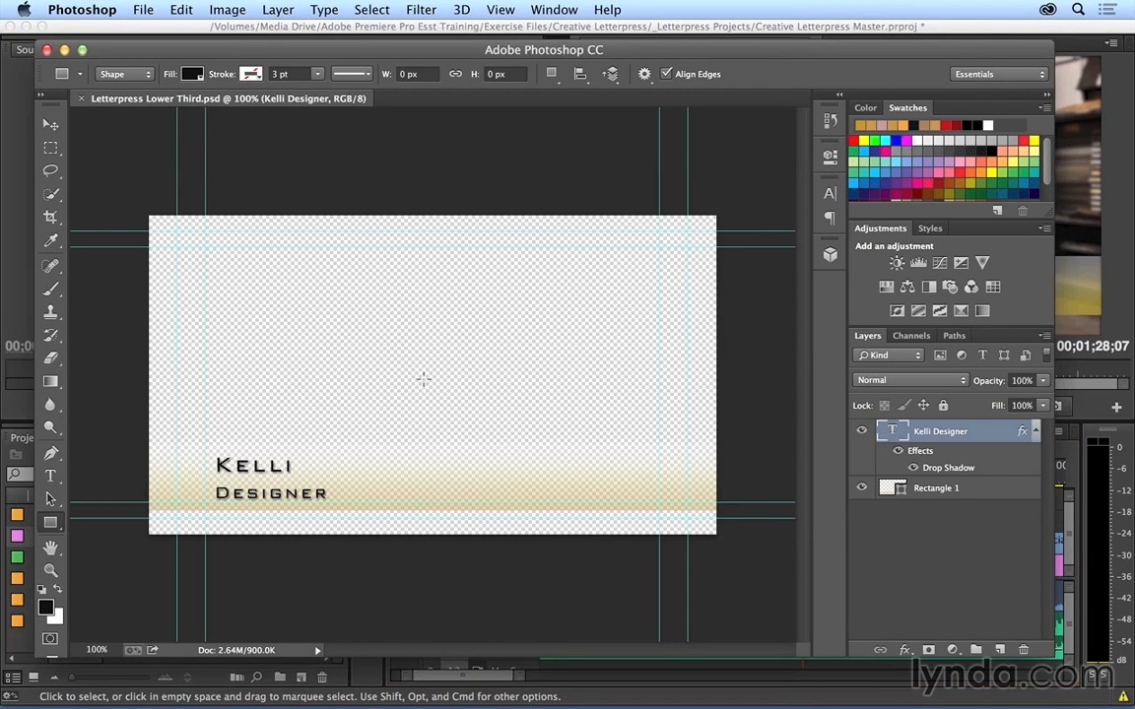
Step: Set the leading of the two-line title text to 41.01 pt and move the text slightly down and to the left
left_click(50, 475)
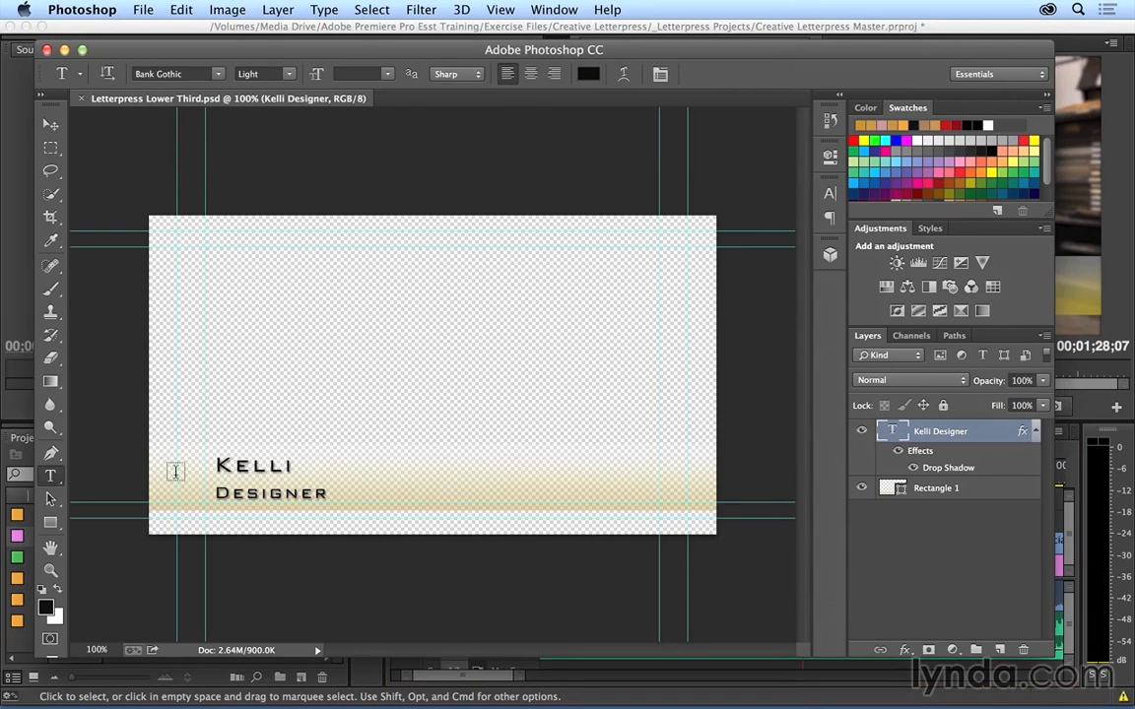
left_click_drag(213, 465, 337, 488)
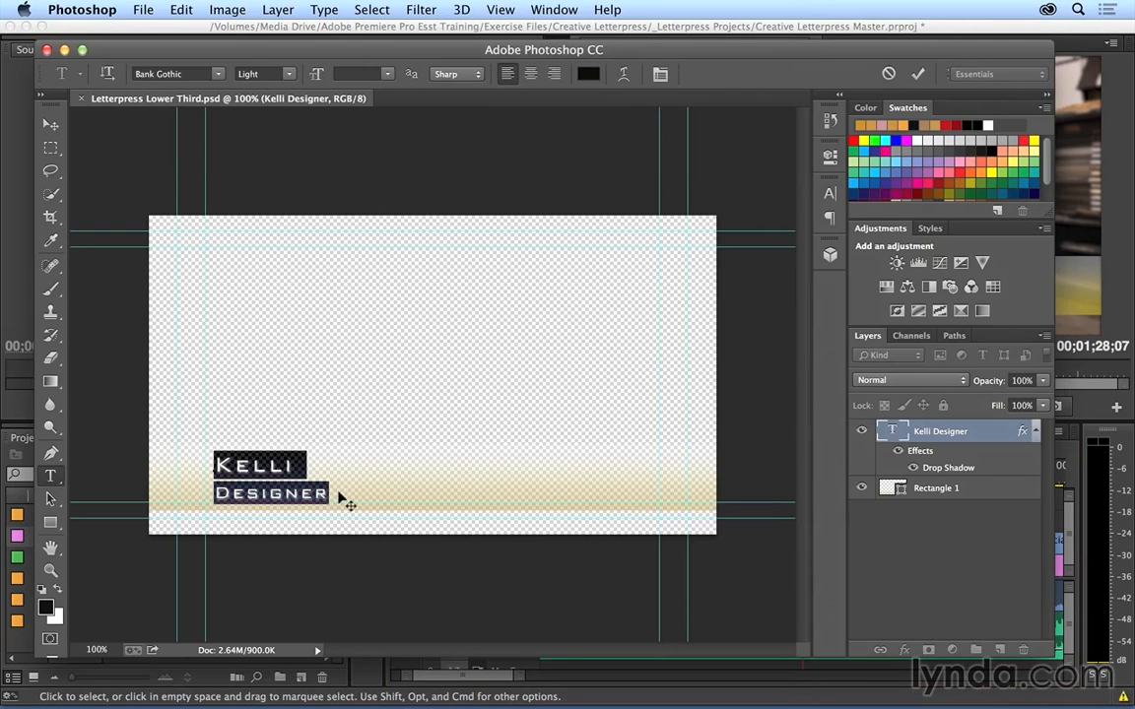
left_click(547, 11)
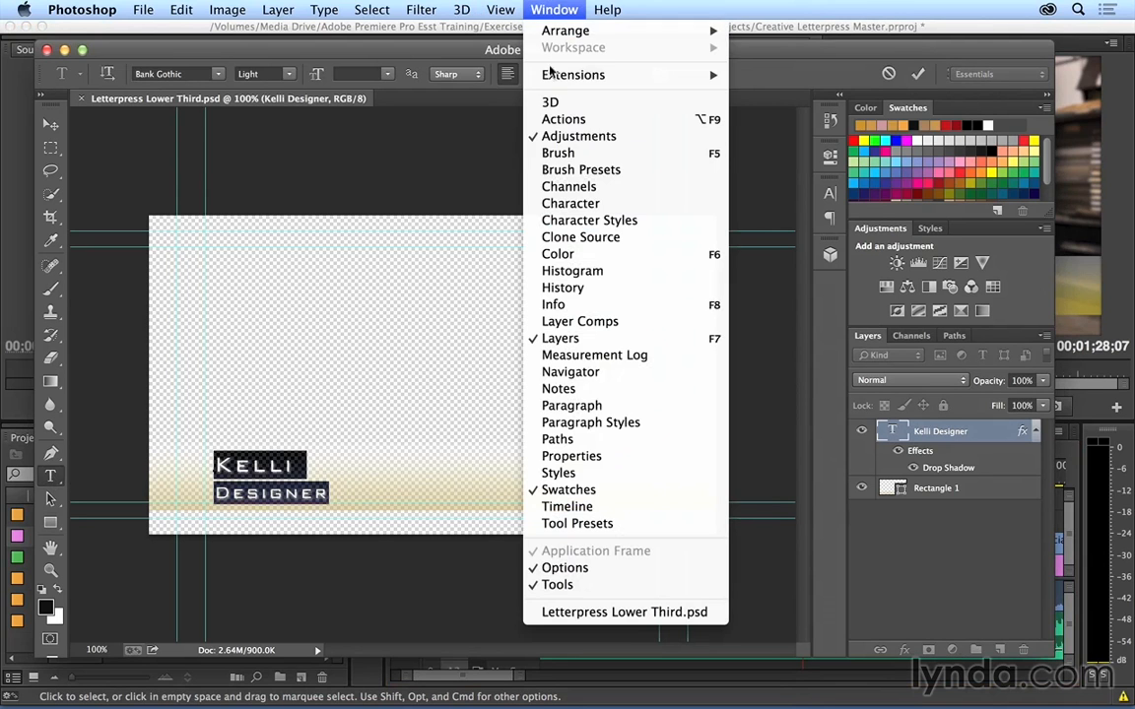
left_click(558, 204)
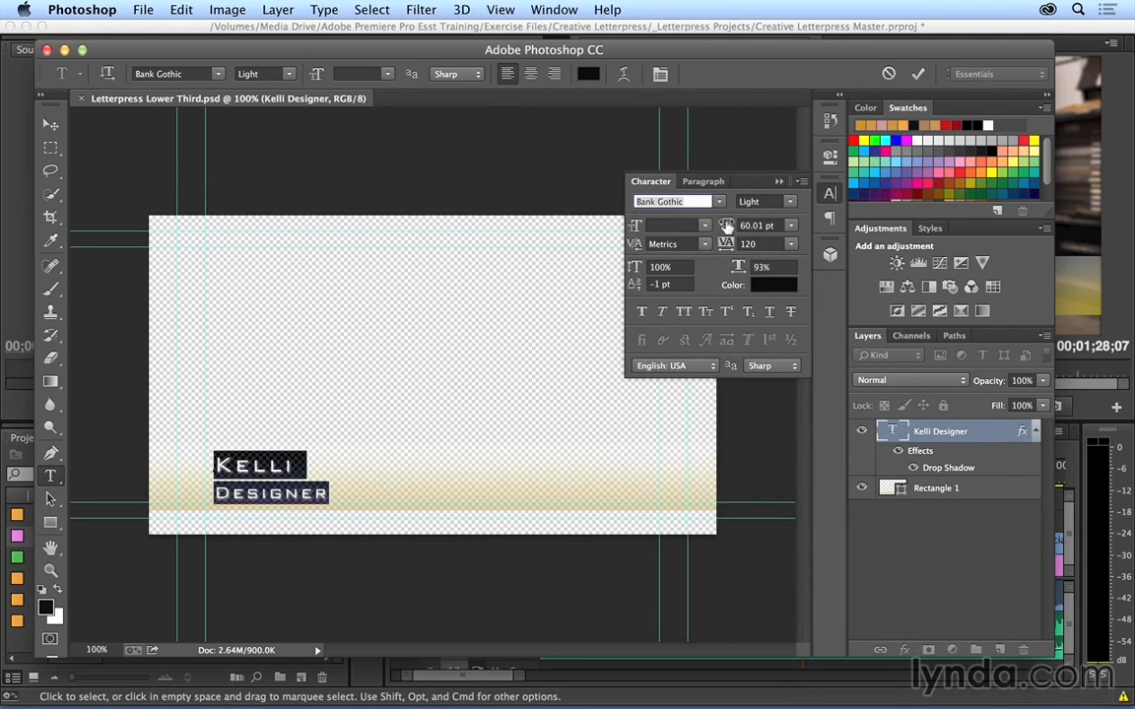
left_click_drag(725, 225, 707, 225)
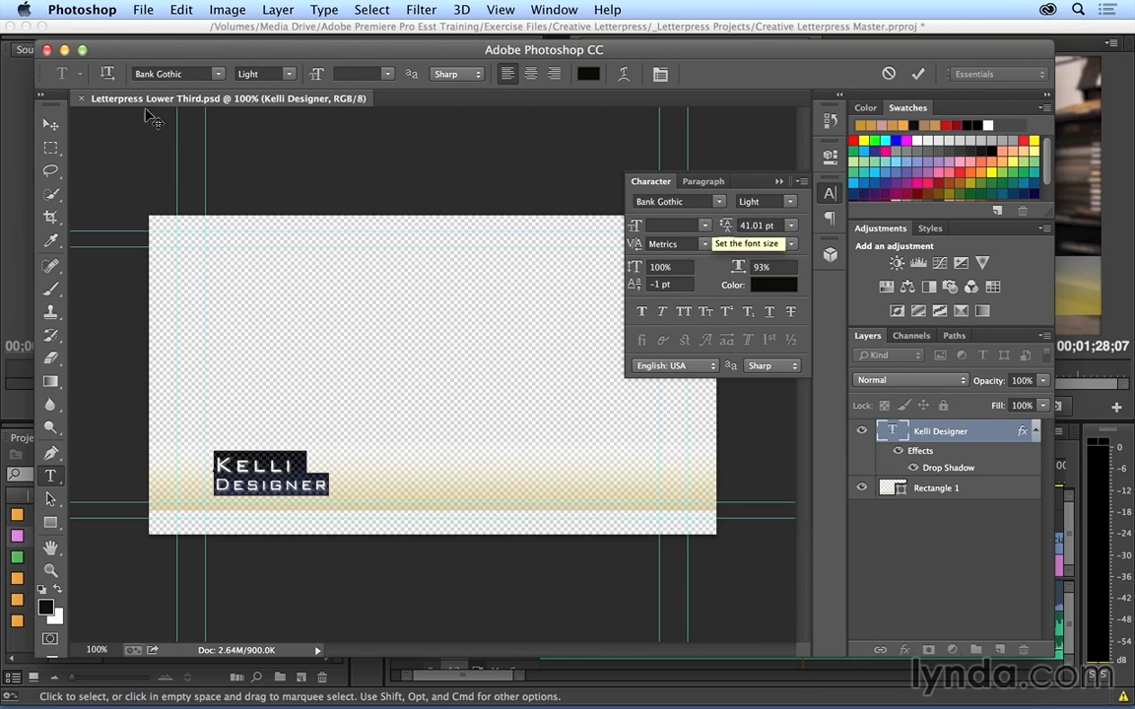
left_click(51, 125)
left_click_drag(220, 423, 213, 430)
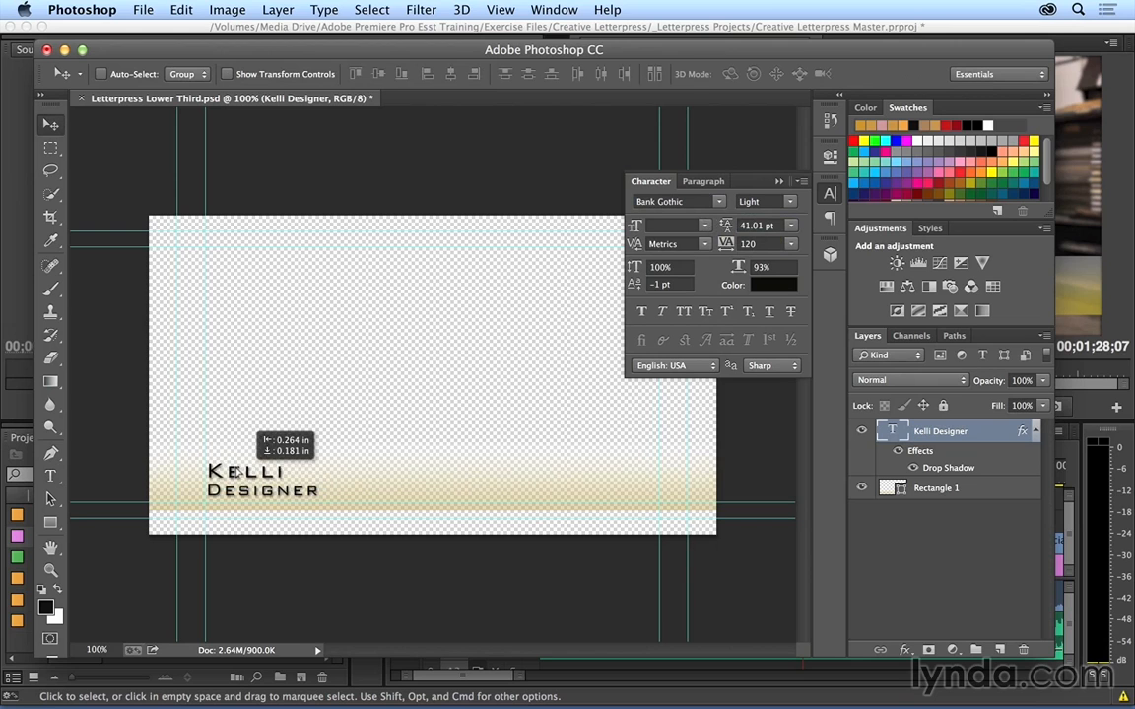
Step: Set the gold color stop of the Rectangle 1 gradient fill to 998308 and raise the opacity at the same end
left_click(925, 490)
key("u")
left_click(179, 70)
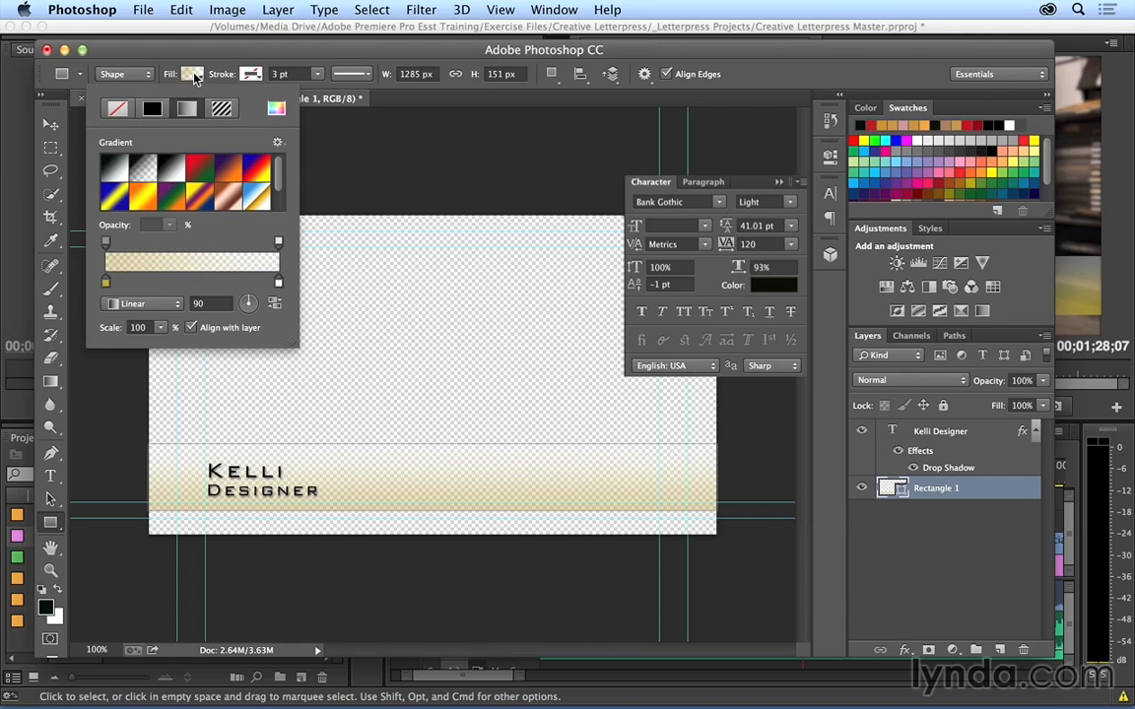
double_click(106, 282)
left_click(522, 264)
left_click_drag(522, 264, 541, 291)
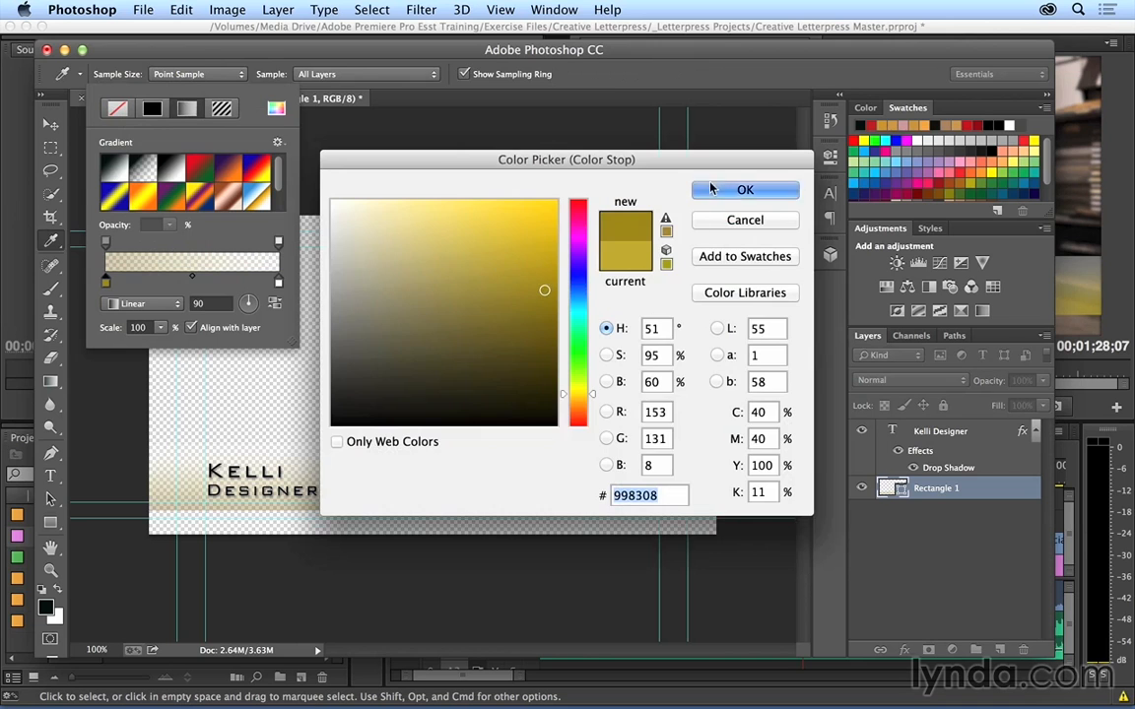
key("Return")
left_click(105, 242)
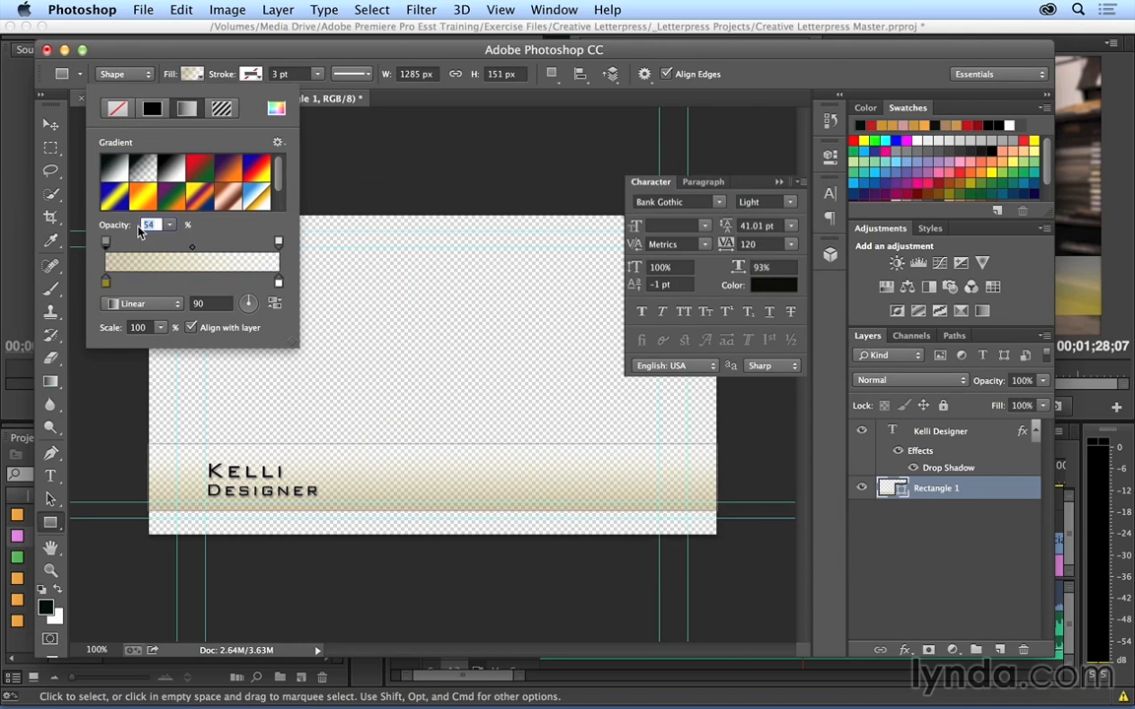
left_click_drag(111, 224, 142, 222)
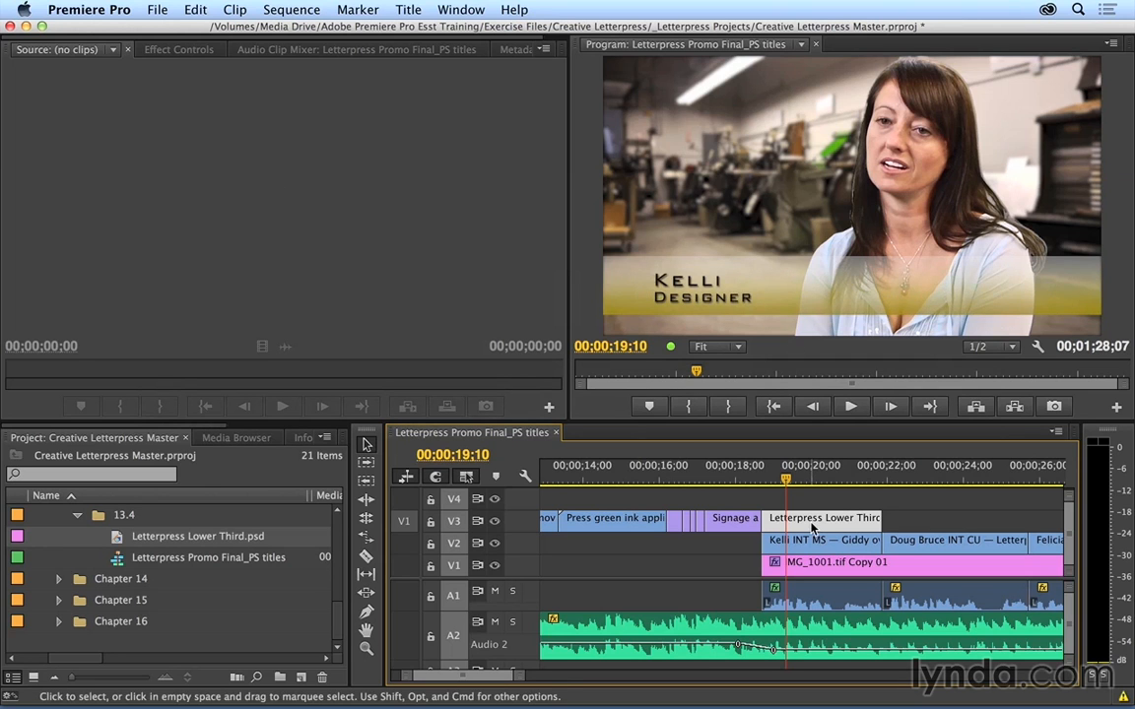
Step: In Premiere Pro, apply the Alpha Glow effect to the Letterpress Lower Third.psd clip on track V3
left_click(175, 49)
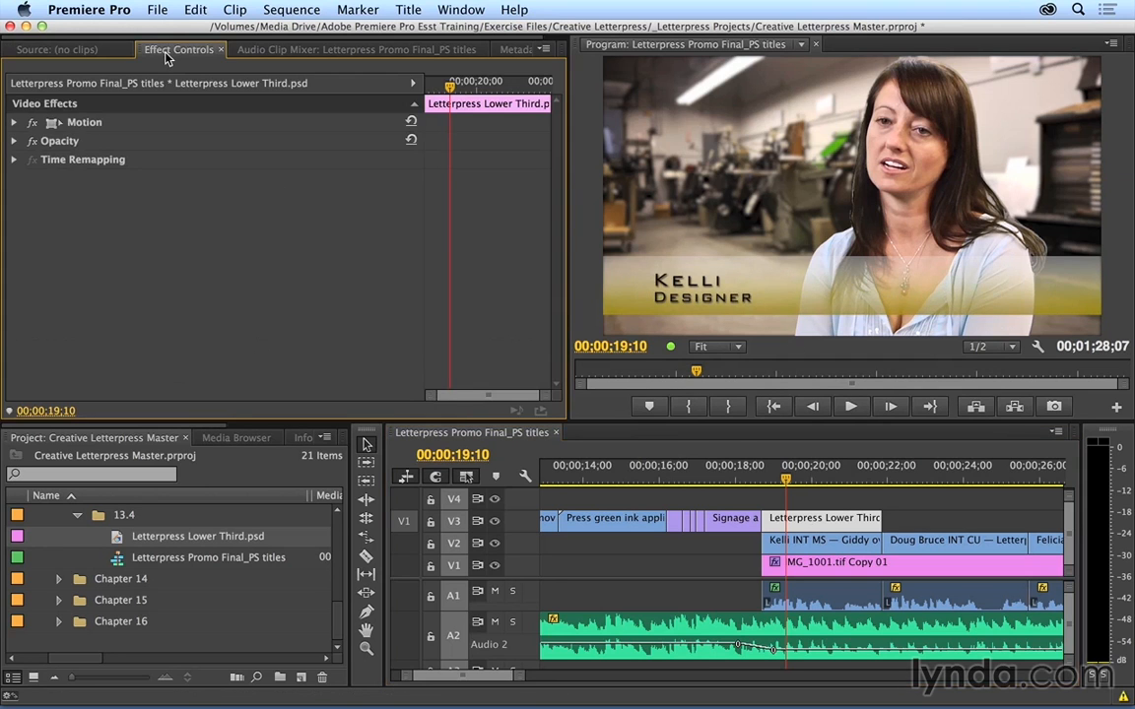
left_click(13, 122)
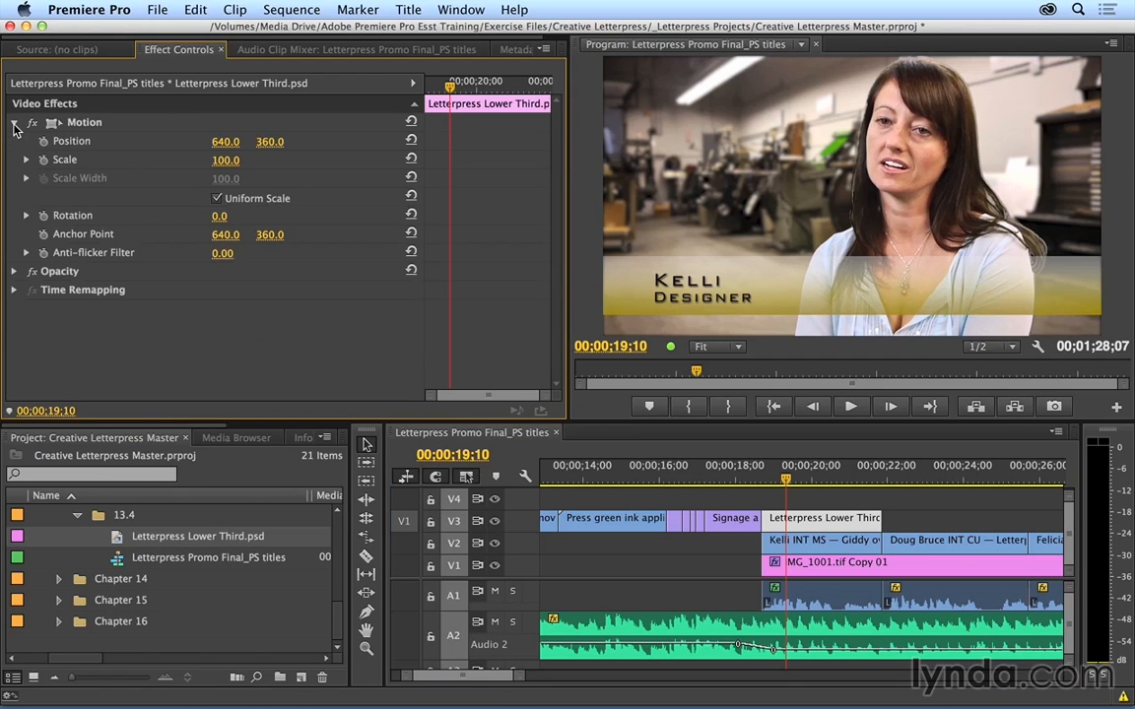
left_click(14, 123)
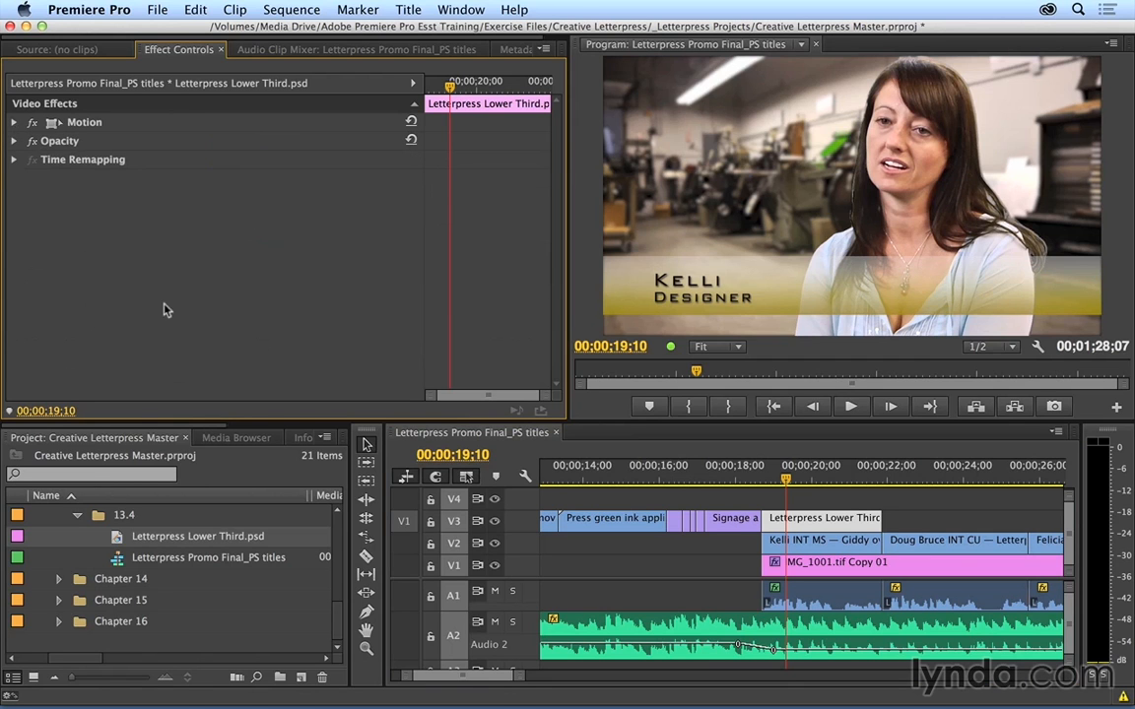
scroll(278, 431, "down", 2)
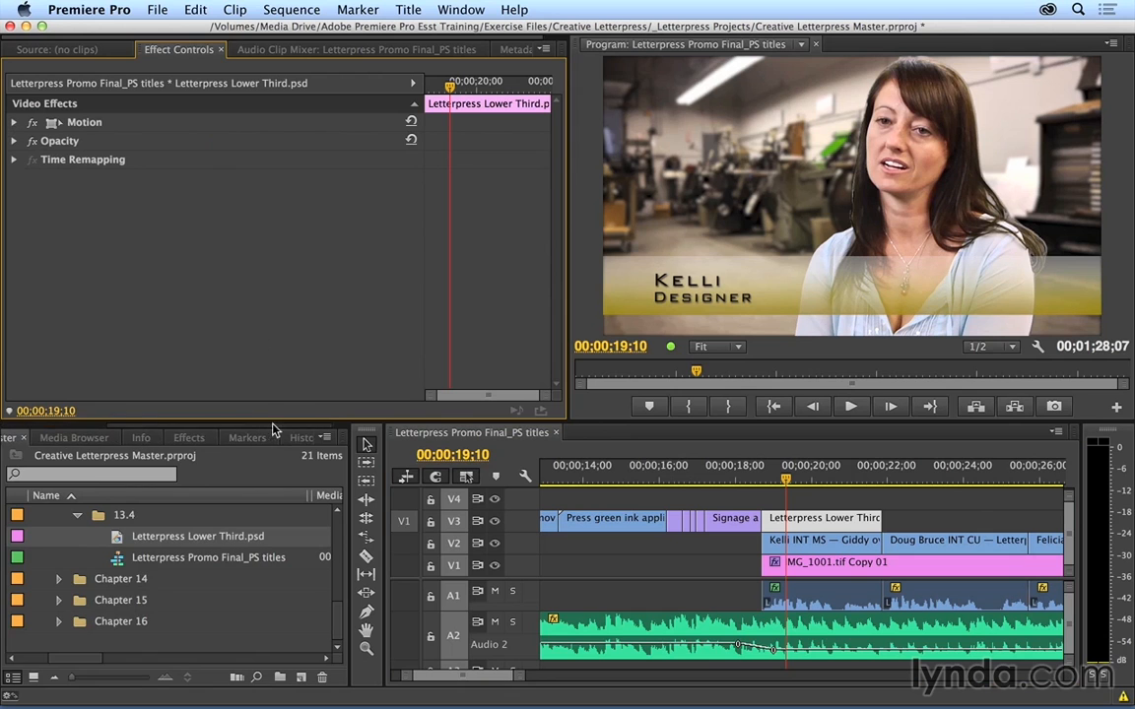
left_click(188, 437)
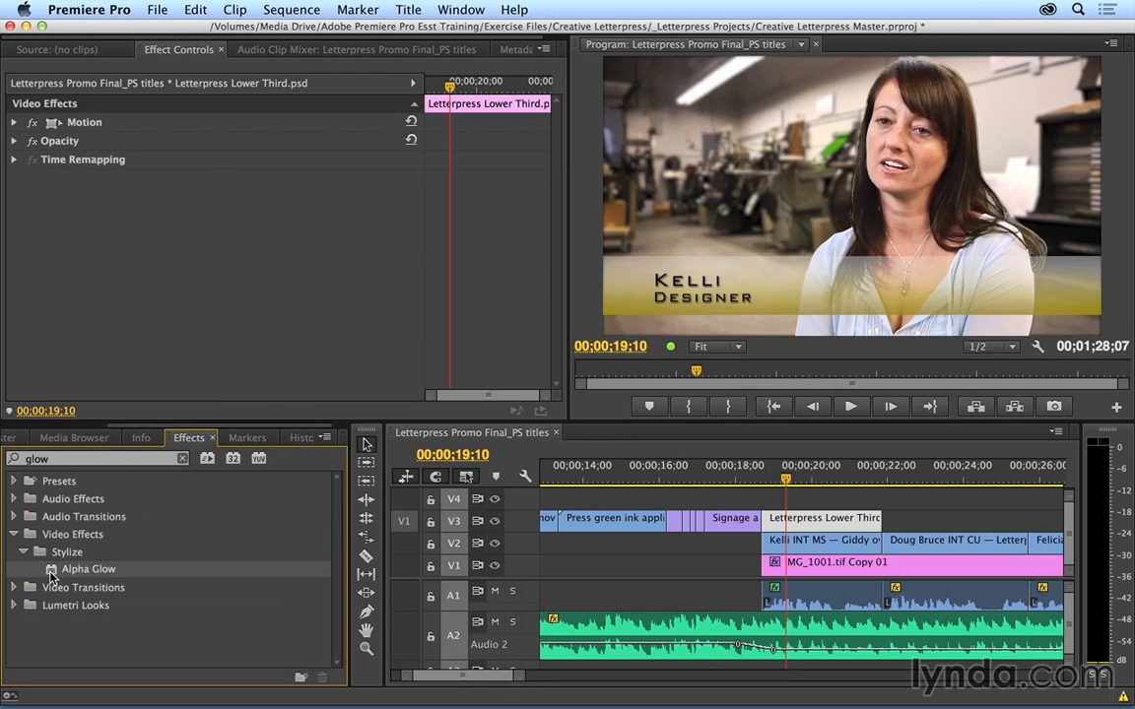
left_click_drag(51, 577, 130, 291)
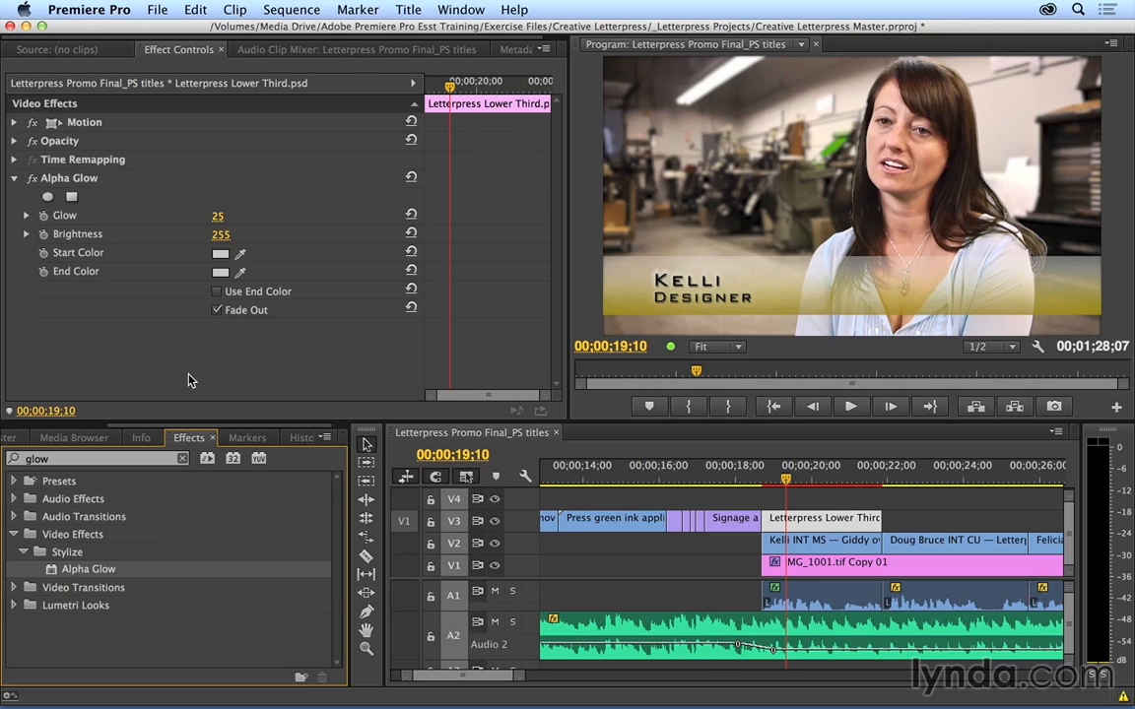
Step: Choose Letterpress Lower Third.psd from the Course-created assets folder for import into the 13.4 bin
left_click_drag(235, 425, 112, 430)
left_click(93, 437)
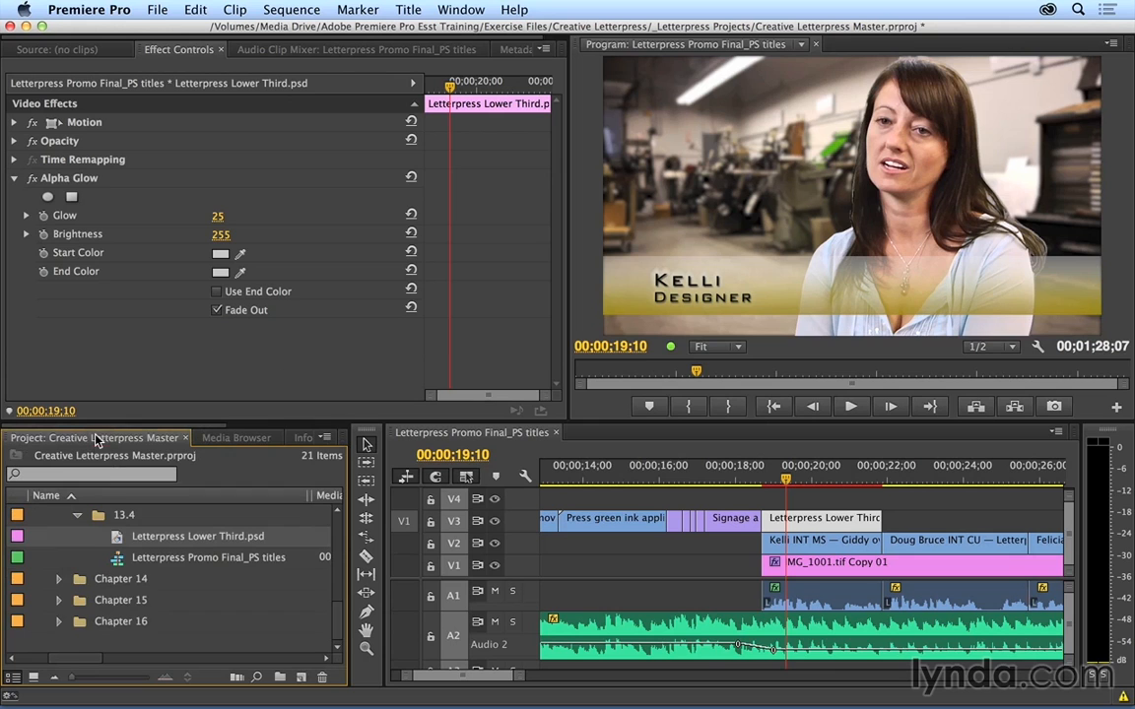
left_click(99, 519)
right_click(99, 519)
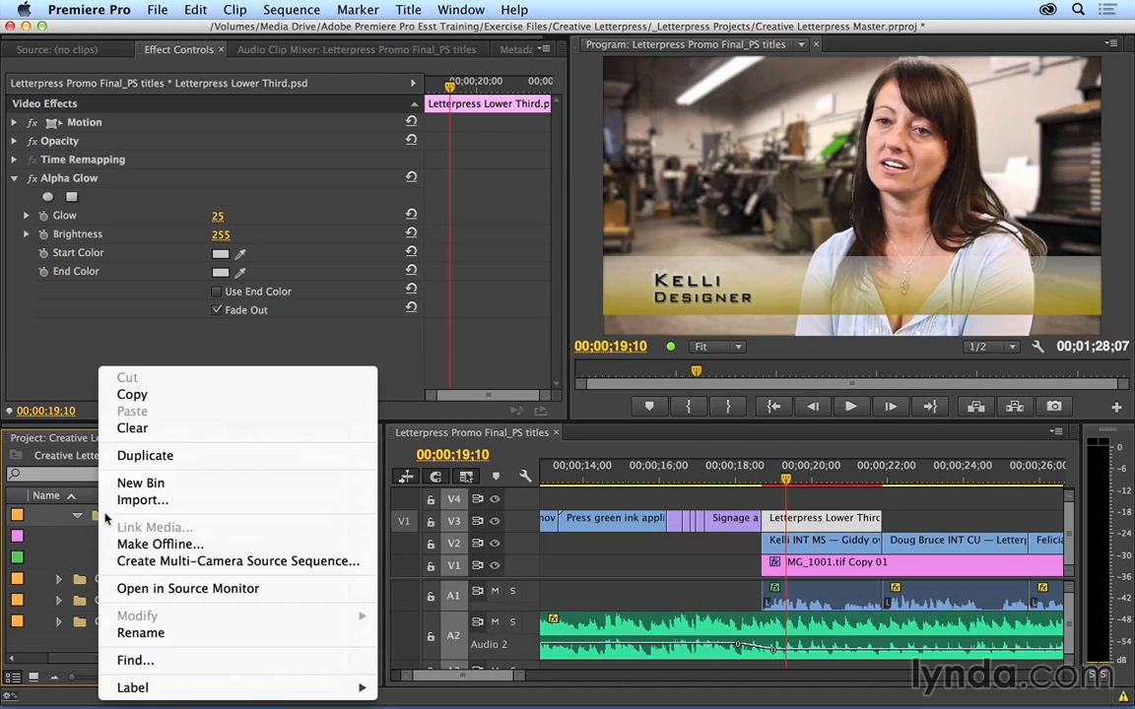
left_click(131, 499)
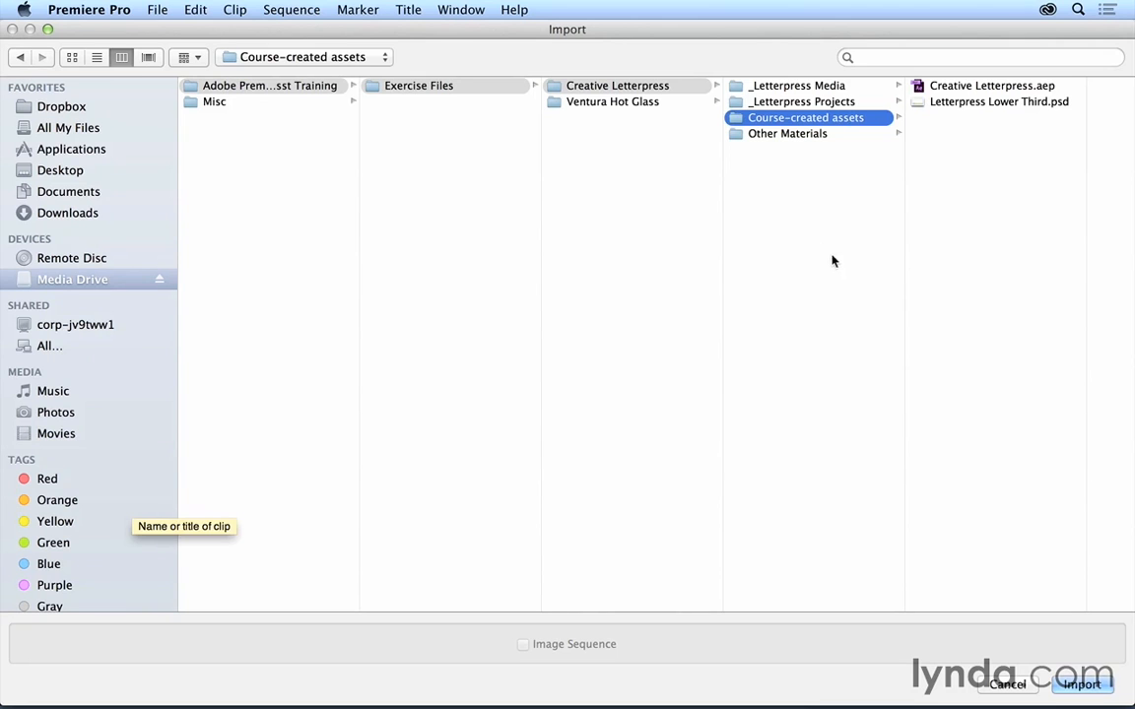
left_click(971, 102)
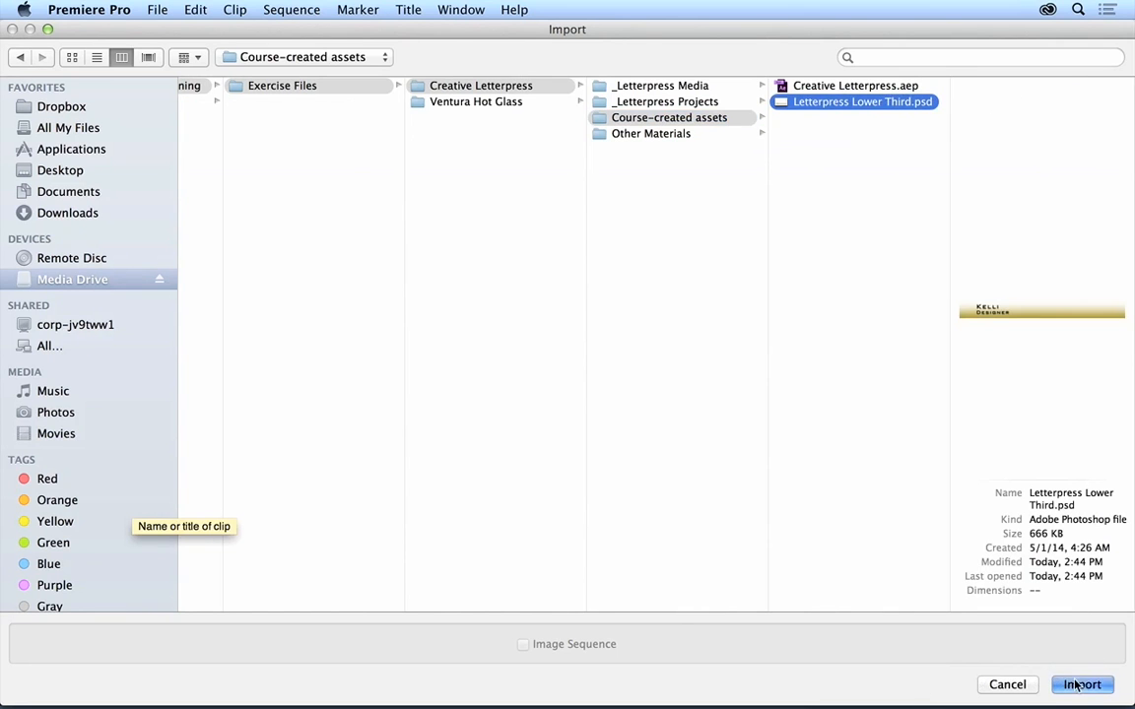
key("Return")
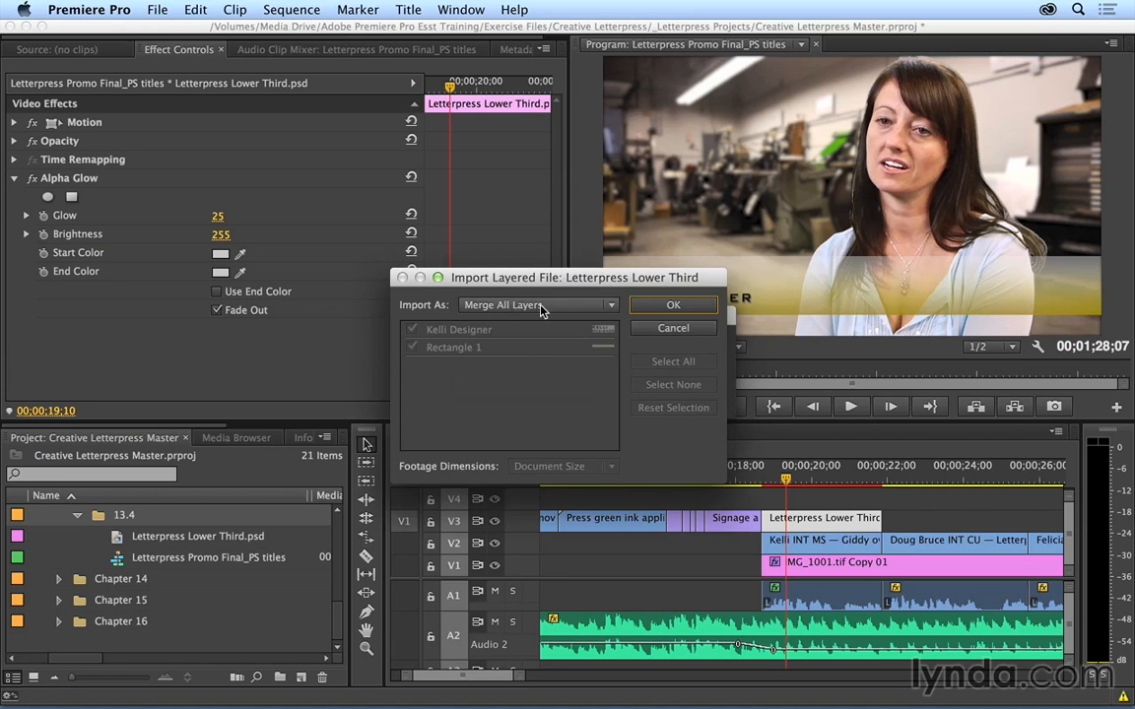
Step: Import the layered file as a sequence with both layers at document size, and expand the resulting Letterpress Lower Third bin
left_click(540, 306)
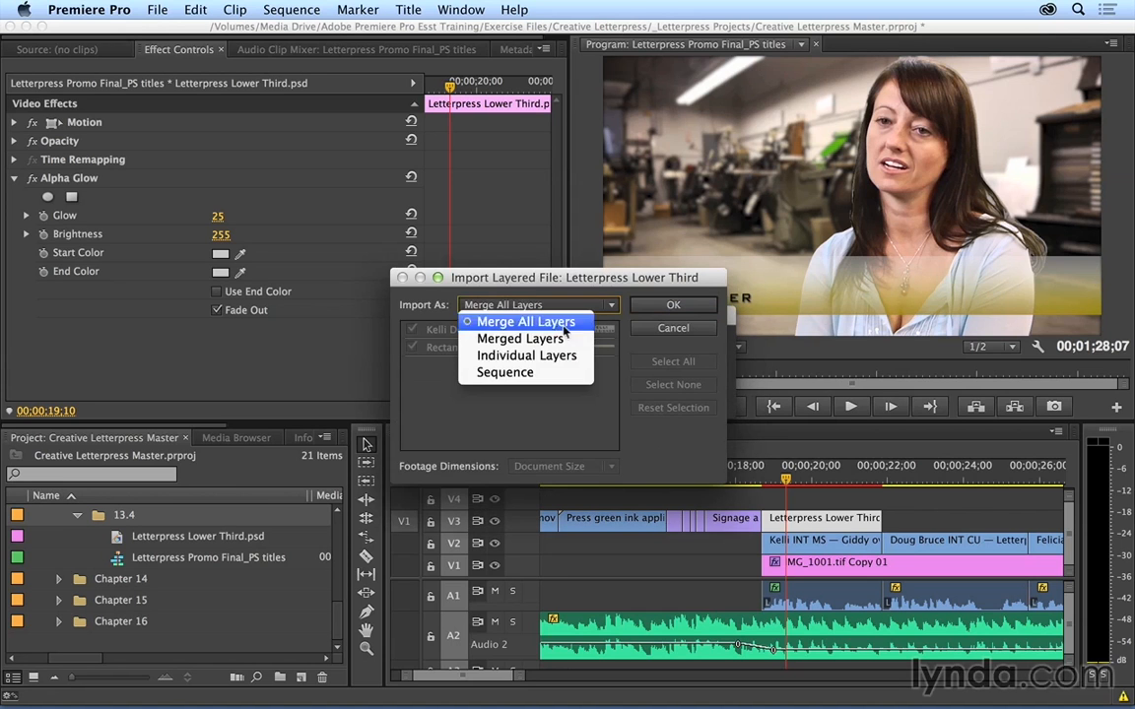
left_click(544, 377)
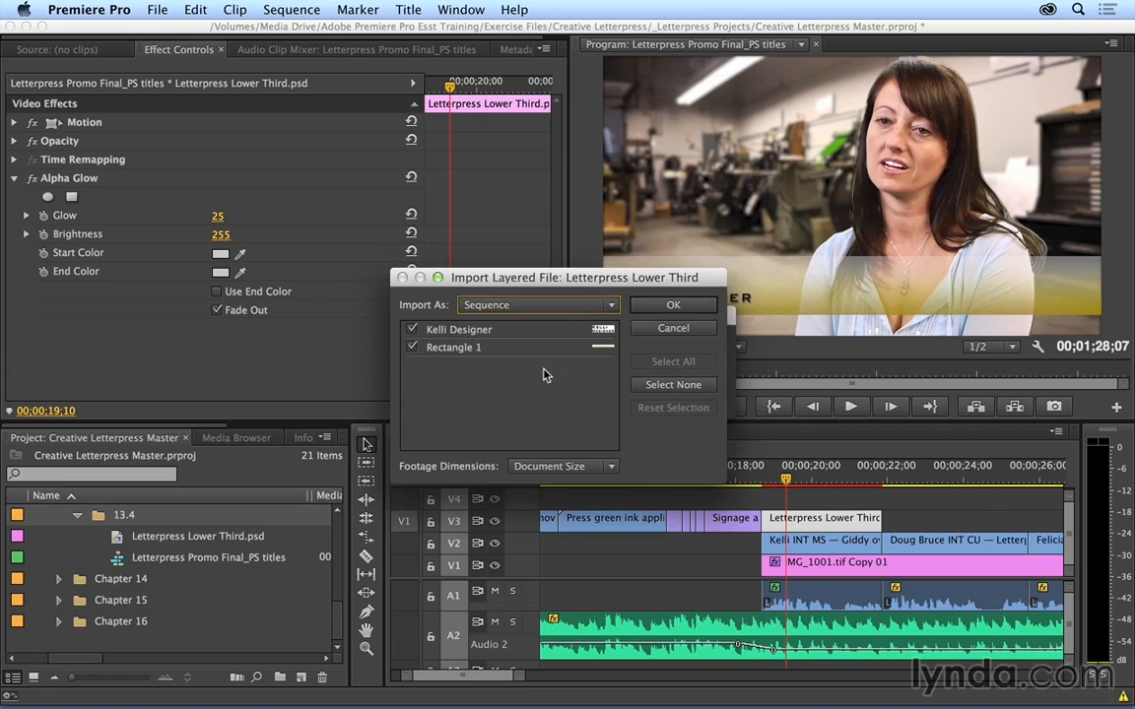
left_click(670, 306)
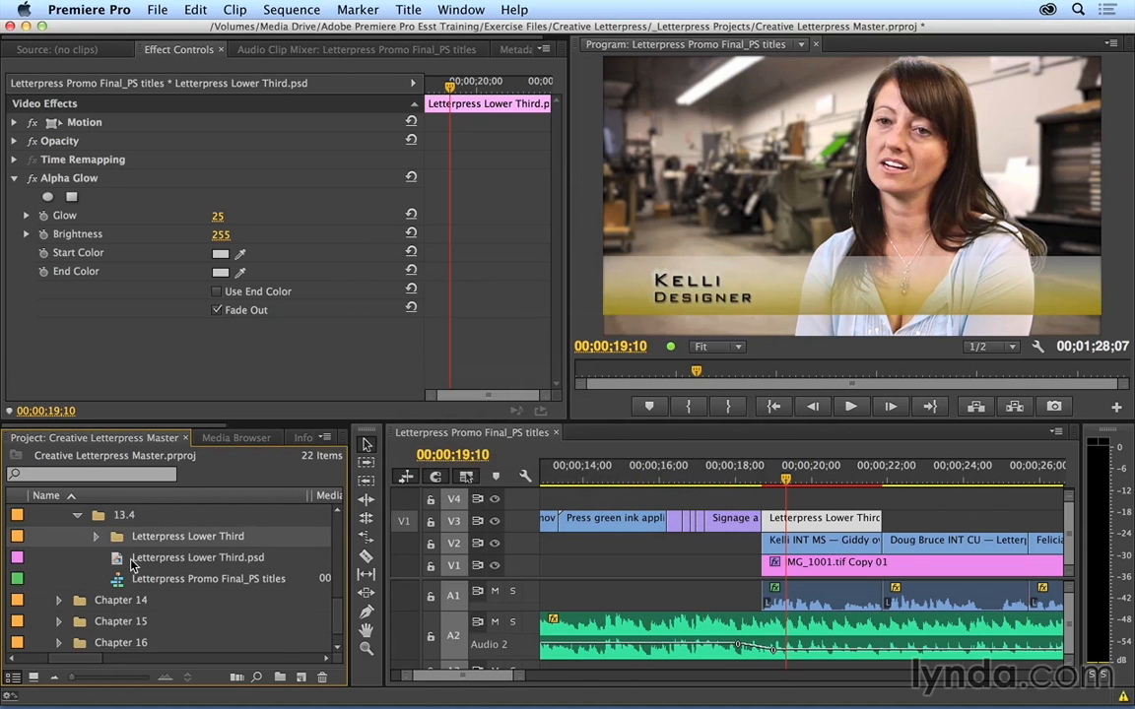
left_click(96, 538)
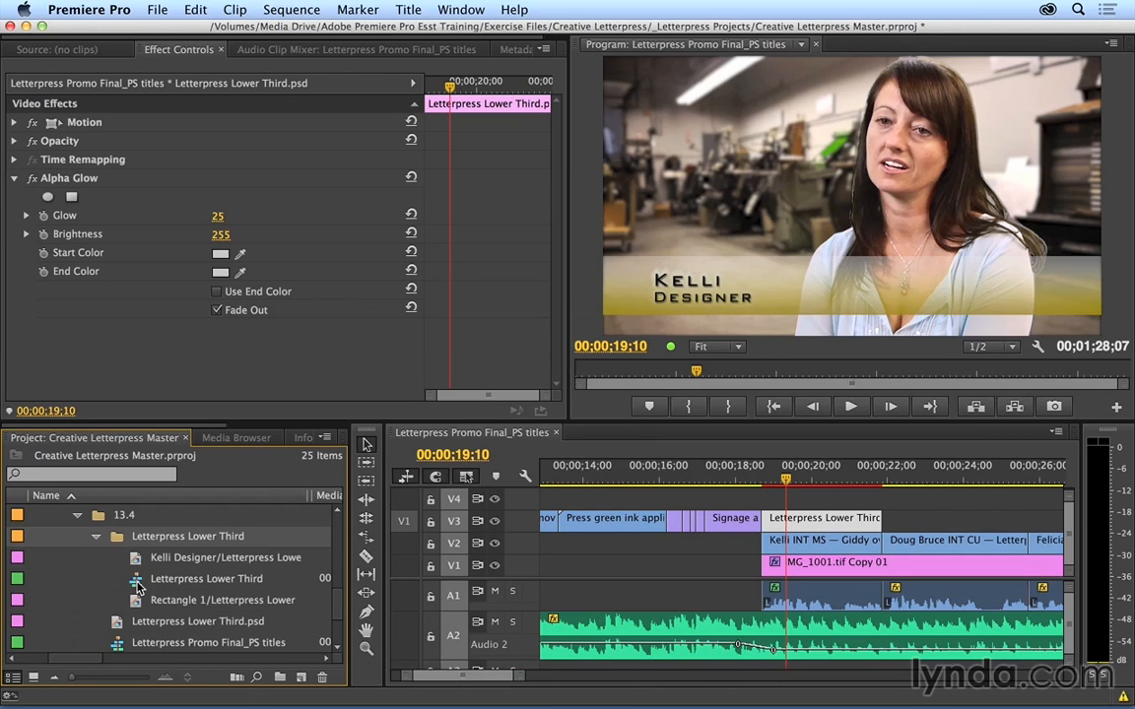
mouse_move(134, 587)
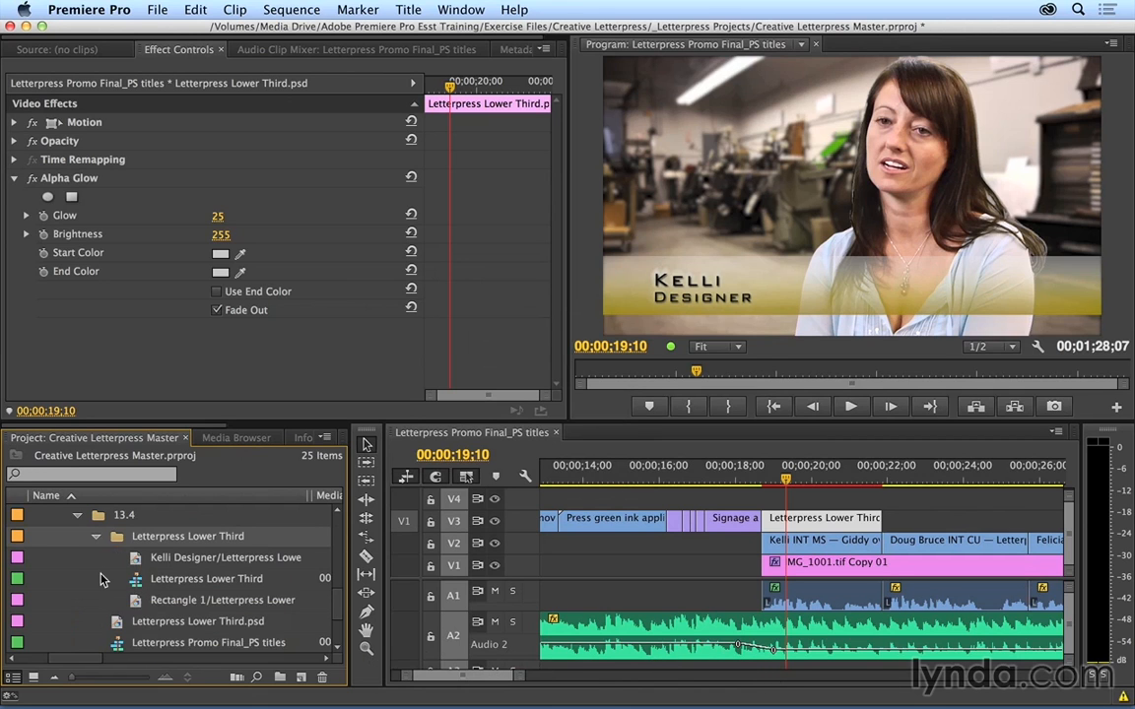